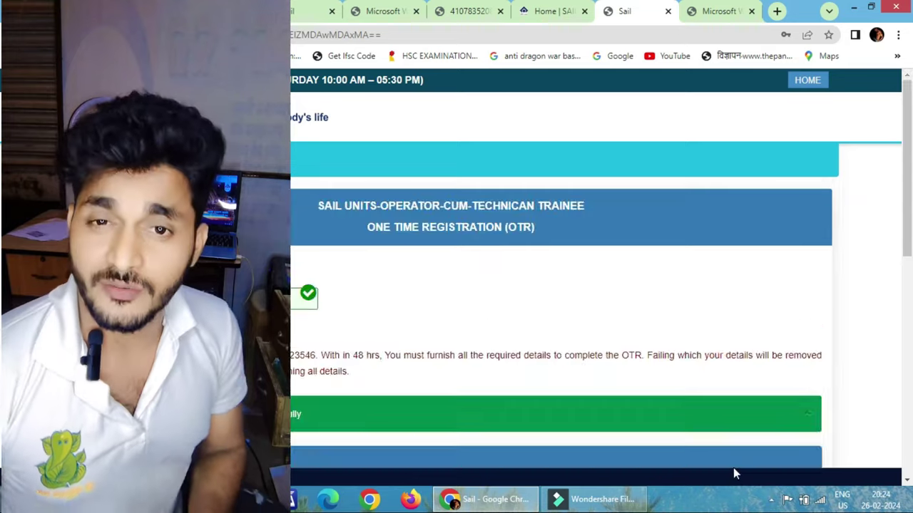
Fill in the present and permanent address details on the registration form
scroll(350, 303, down, 5)
scroll(349, 303, down, 1)
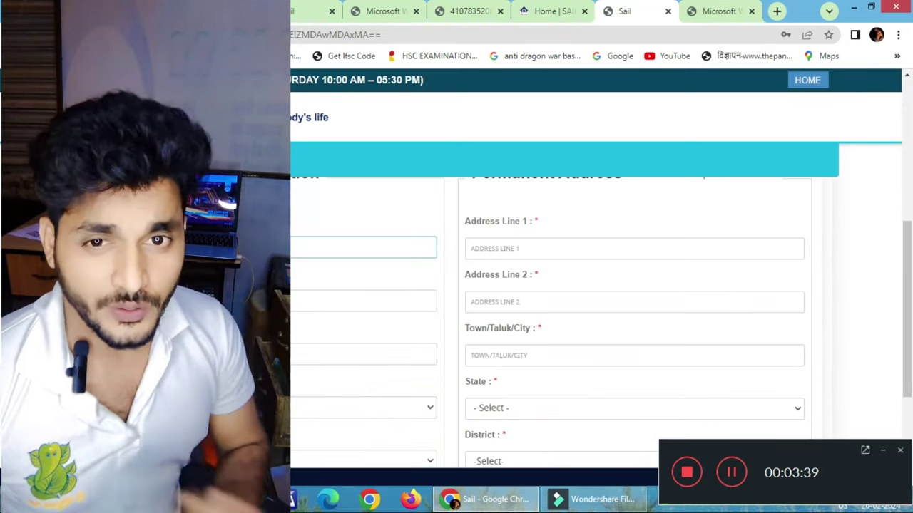
click(302, 295)
scroll(350, 304, up, 2)
scroll(350, 303, down, 3)
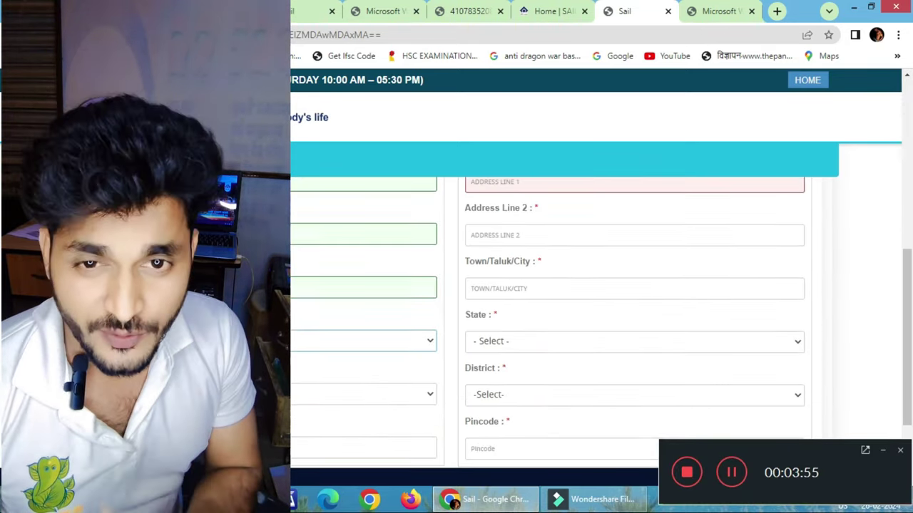
scroll(635, 299, down, 5)
scroll(611, 210, up, 5)
click(632, 265)
scroll(644, 371, down, 1)
scroll(644, 370, down, 2)
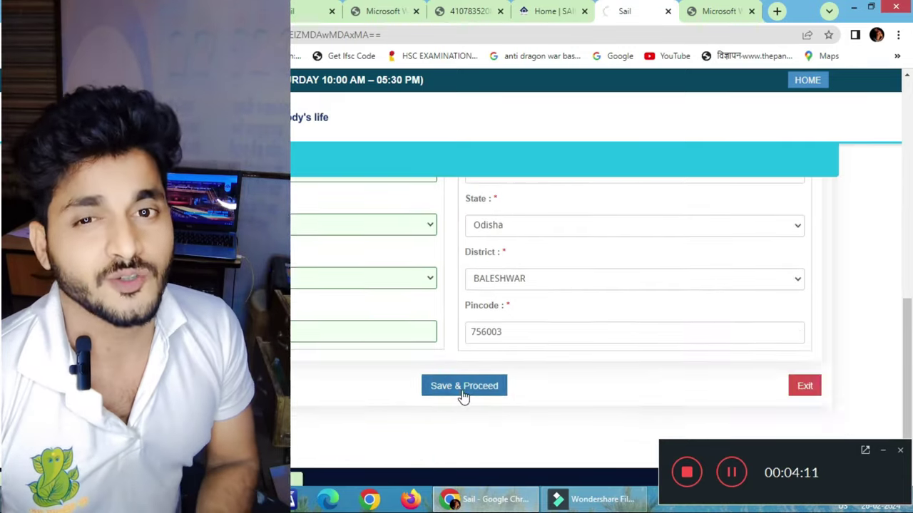
Save the registration, upload the photo file and confirm the save with Yes
click(463, 386)
scroll(410, 285, down, 4)
scroll(423, 348, up, 4)
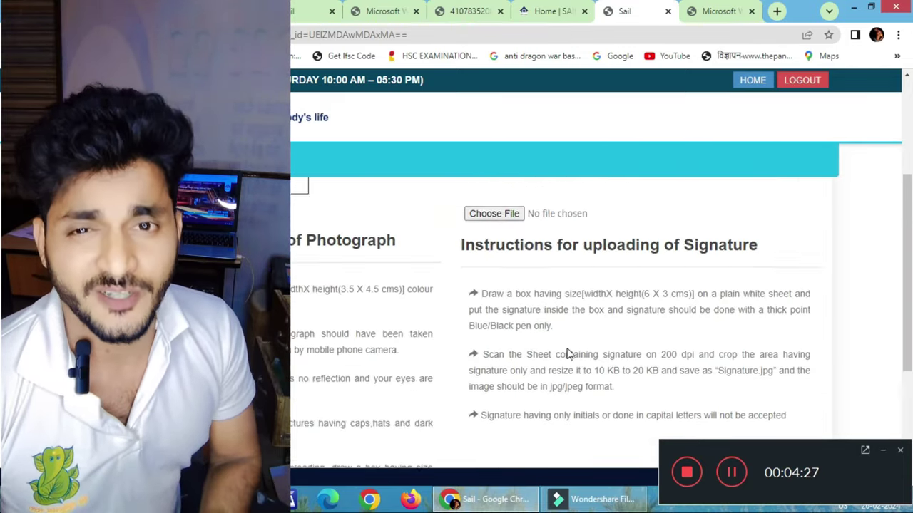
click(493, 279)
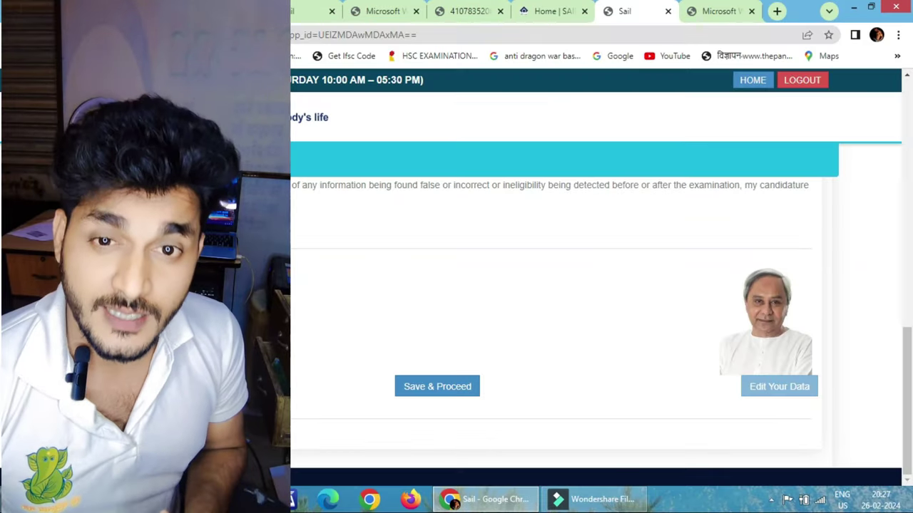
click(437, 386)
click(624, 214)
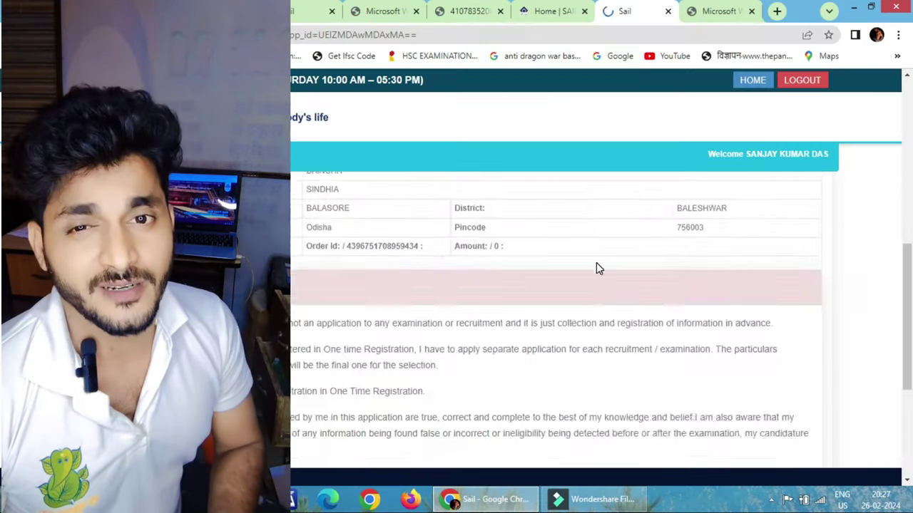
Bring up the sign-in form and choose the operator-cum-technician trainee post
scroll(597, 267, down, 5)
click(485, 397)
click(343, 208)
click(338, 238)
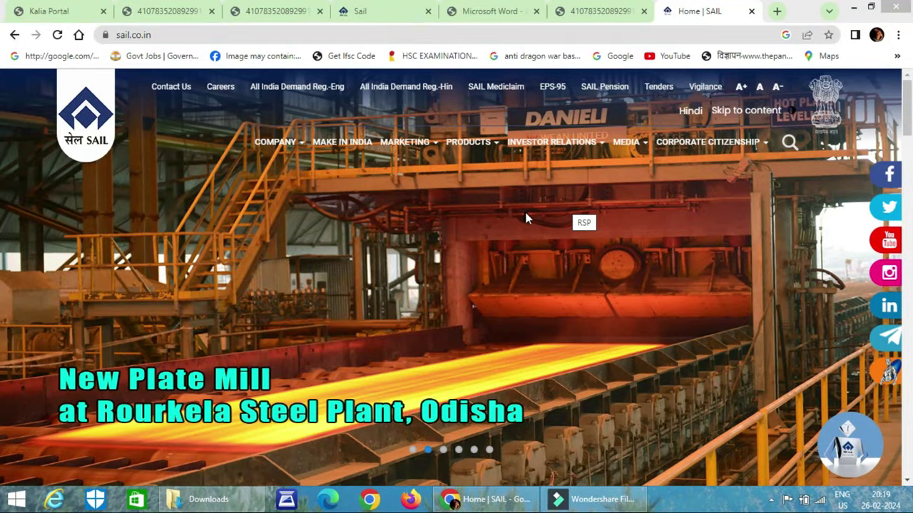
Follow the Careers link in the sail.co.in top menu to the careers site
click(218, 88)
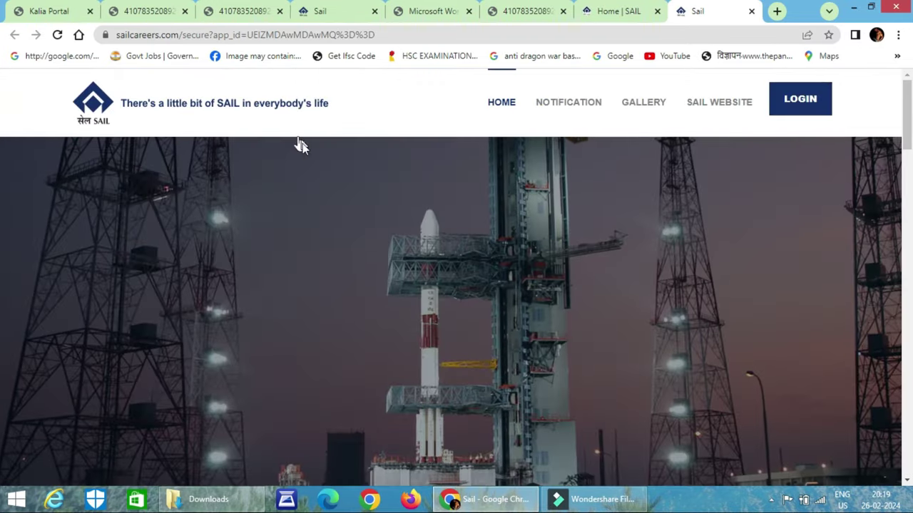
Scroll down to the JOBS panel and open the ADVT. NO. 01/2024 advertisement PDF
scroll(296, 157, down, 15)
scroll(286, 215, down, 4)
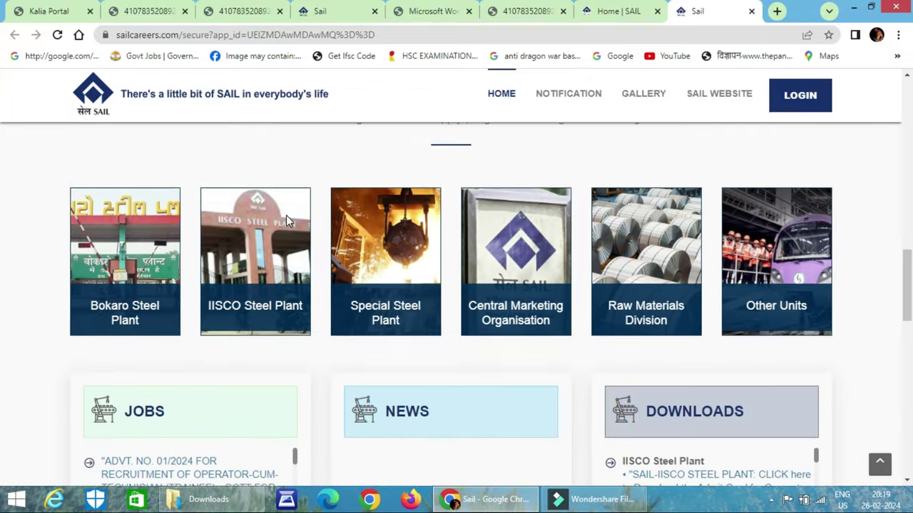
scroll(164, 280, down, 1)
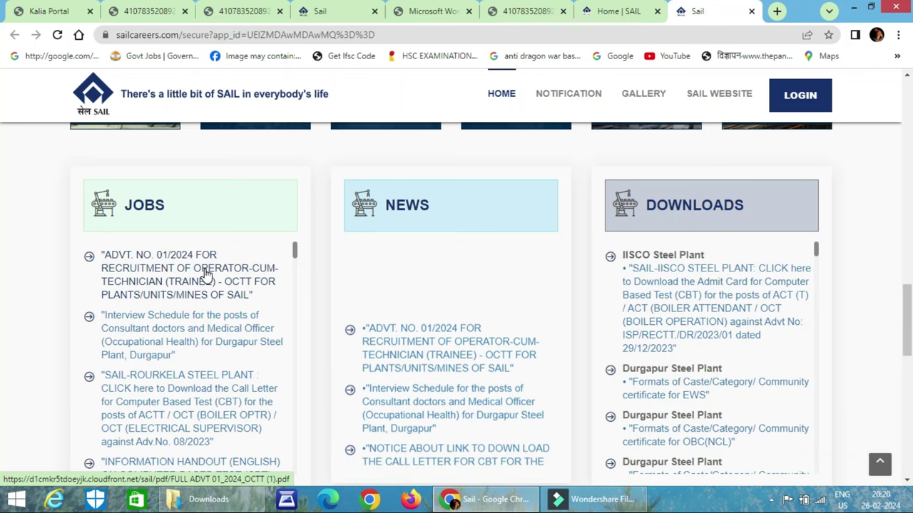
click(206, 275)
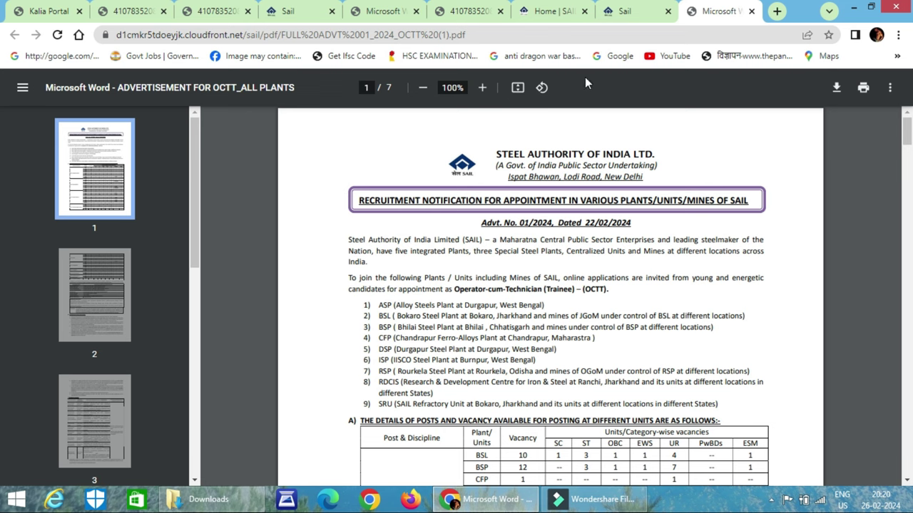
Go back to the SAIL Careers home page tab and scroll through it
click(626, 14)
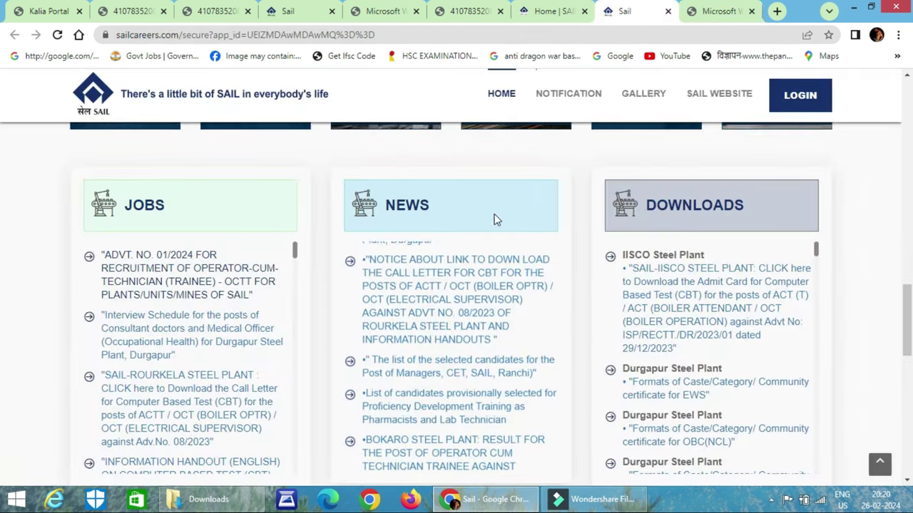
scroll(837, 168, up, 3)
scroll(837, 168, up, 5)
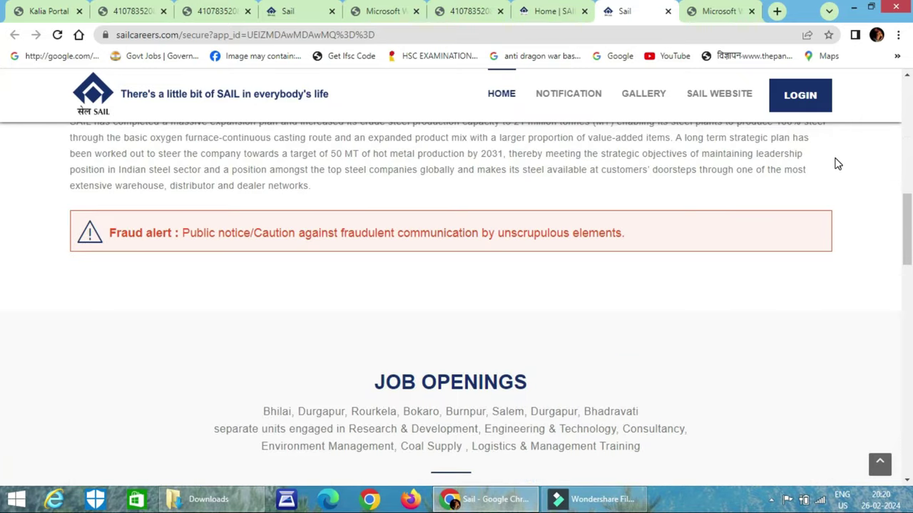
scroll(837, 164, up, 3)
scroll(836, 163, down, 1)
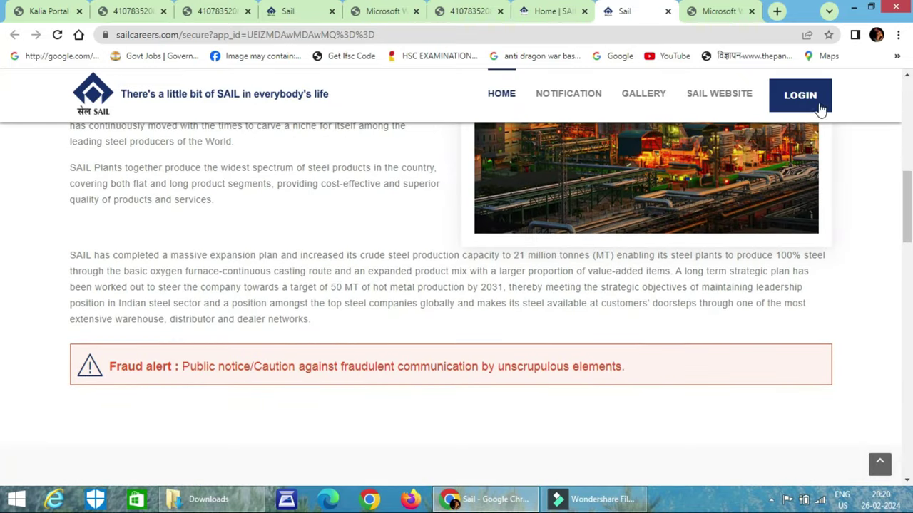
scroll(832, 164, down, 1)
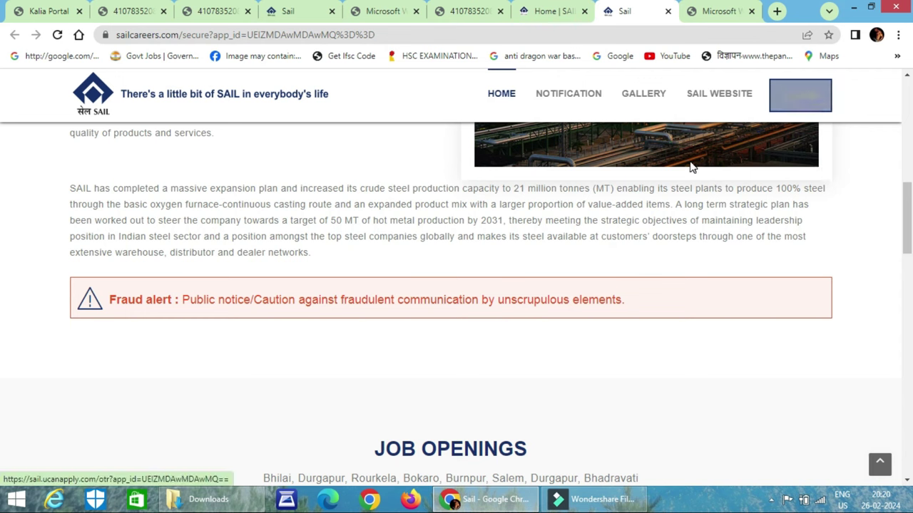
Start one-time registration, select the SAIL UNITs-Operator-Cum-Technican Trainee plant, and submit
click(810, 107)
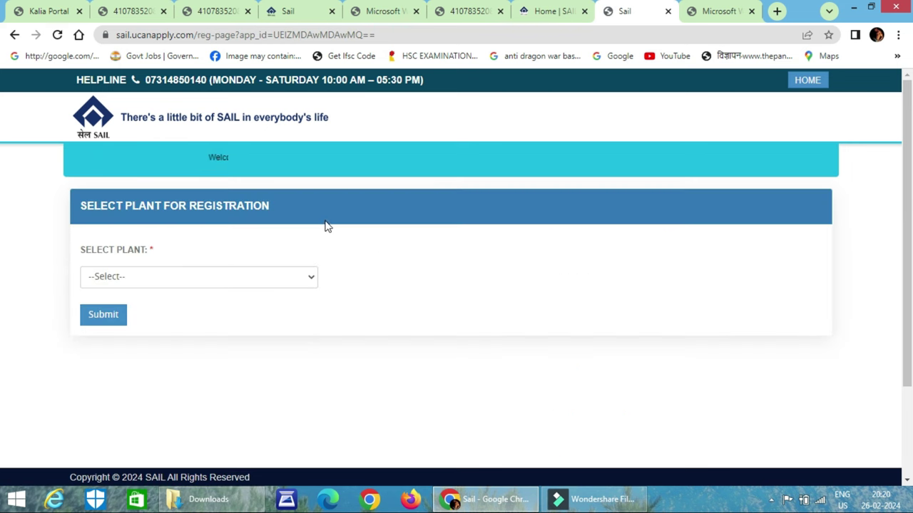
click(244, 279)
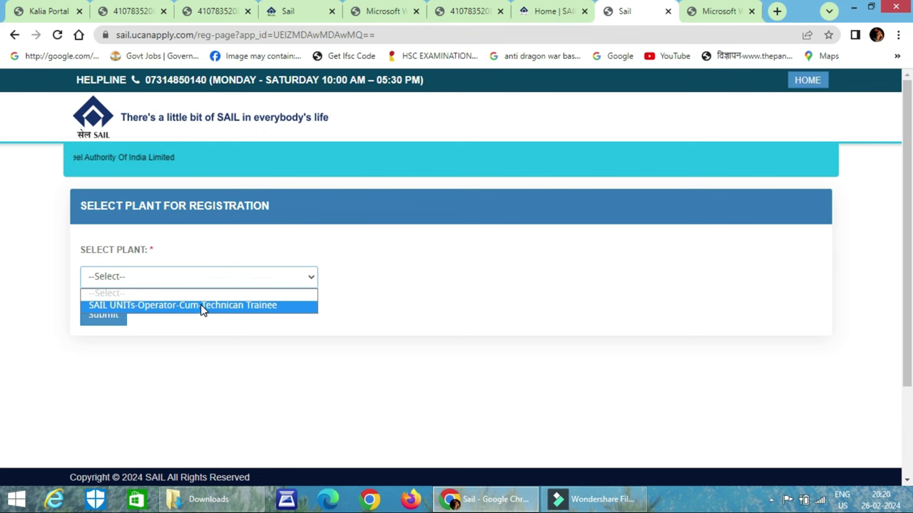
click(202, 306)
click(99, 319)
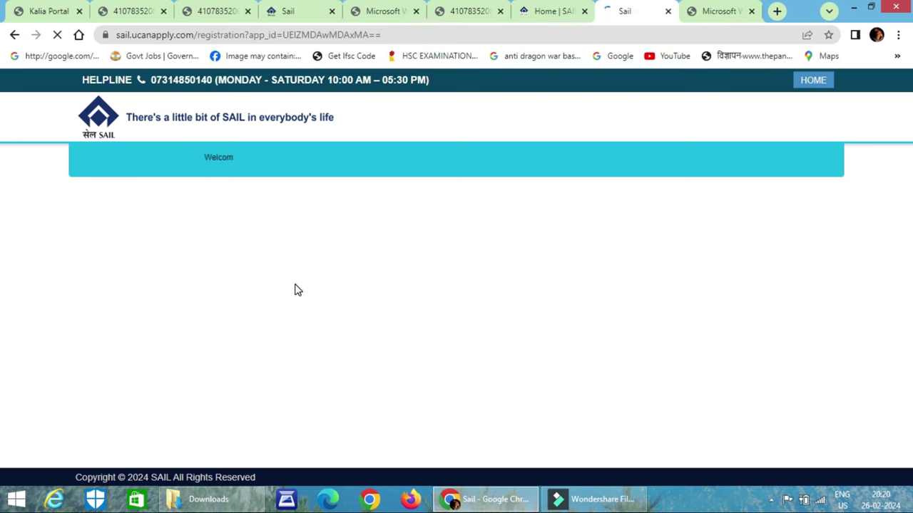
scroll(350, 290, down, 1)
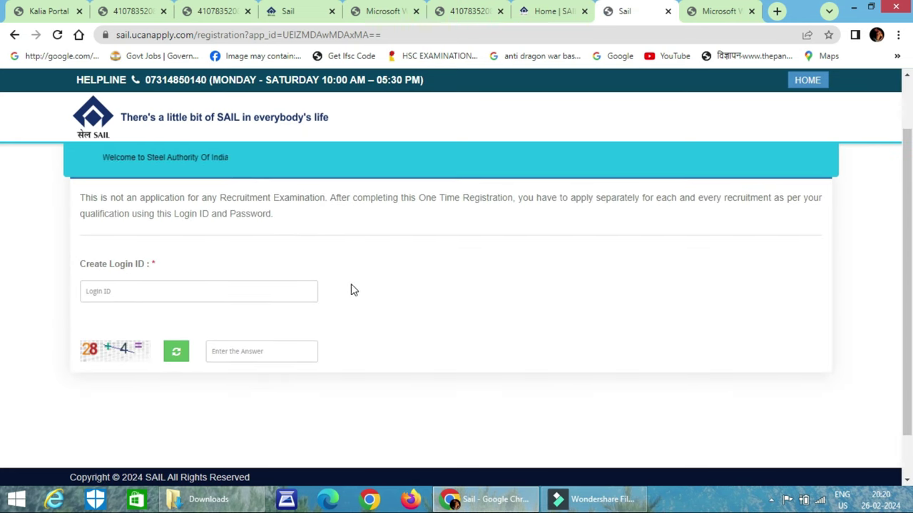
Enter a capitalised login ID and the captcha answer, then check the ID's availability
click(173, 296)
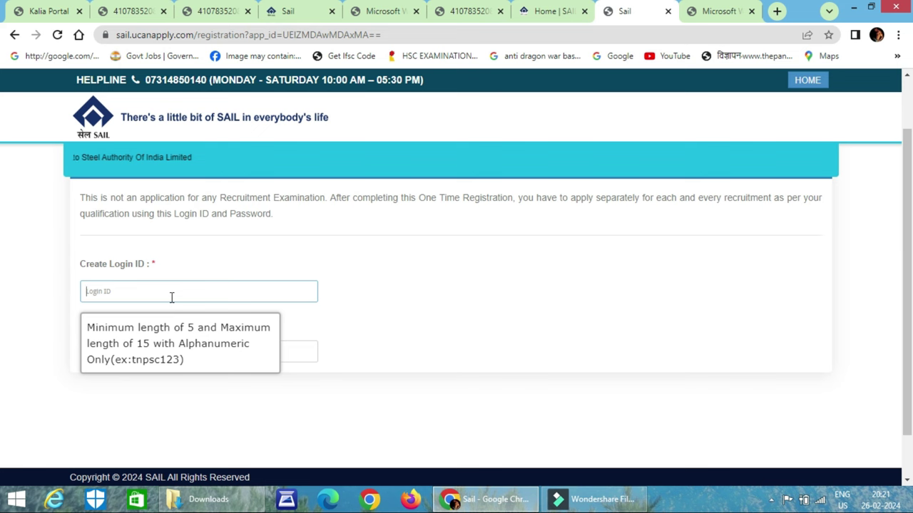
key(Caps_Lock)
key(Caps_Lock)
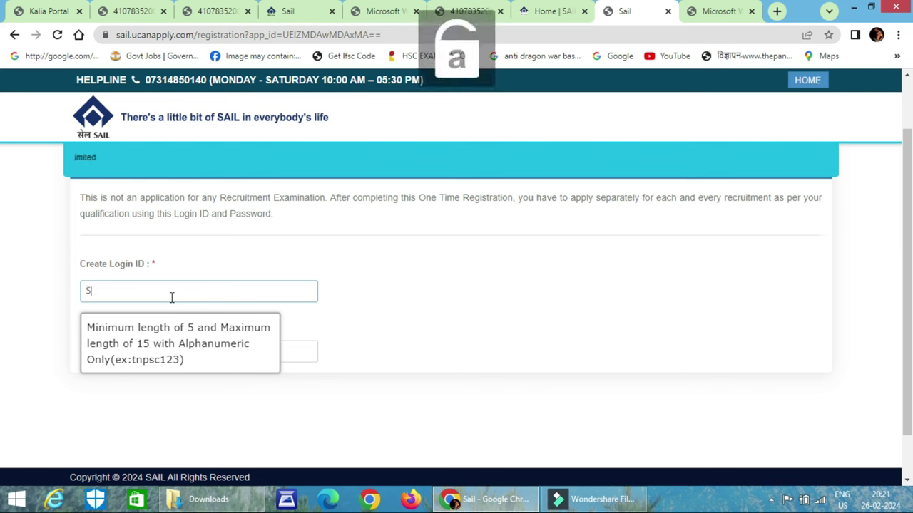
text(jay123546)
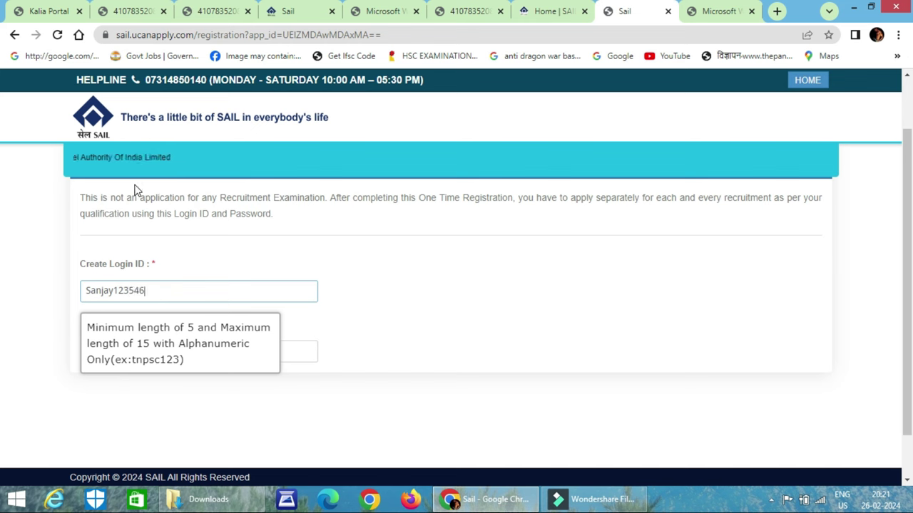
click(406, 296)
click(249, 349)
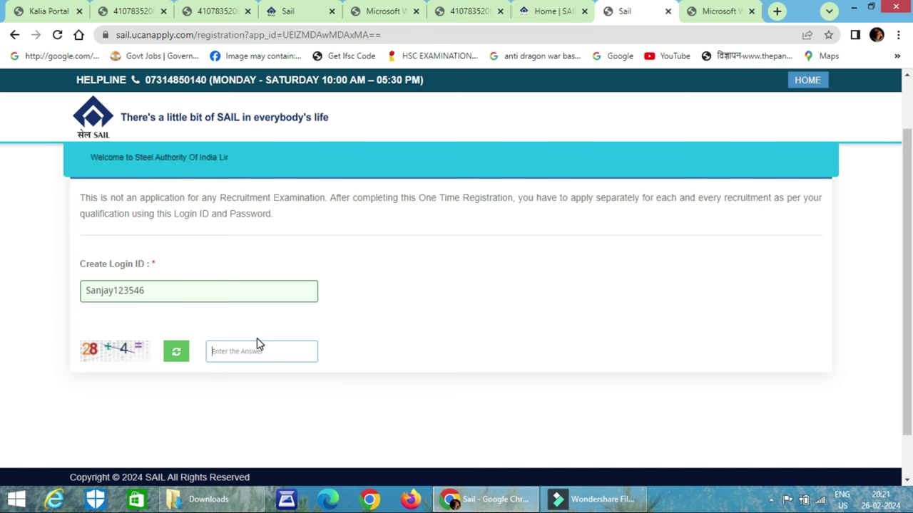
drag(155, 285, 89, 292)
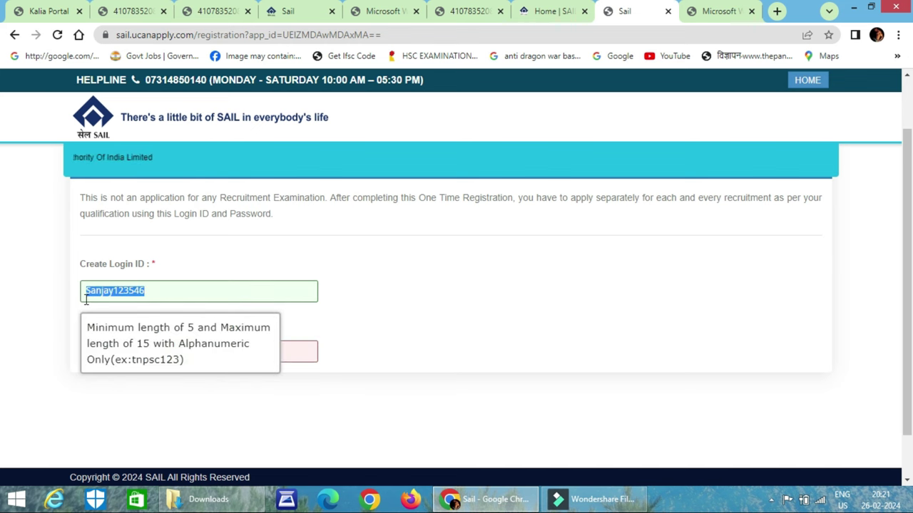
click(519, 328)
click(248, 354)
text(32)
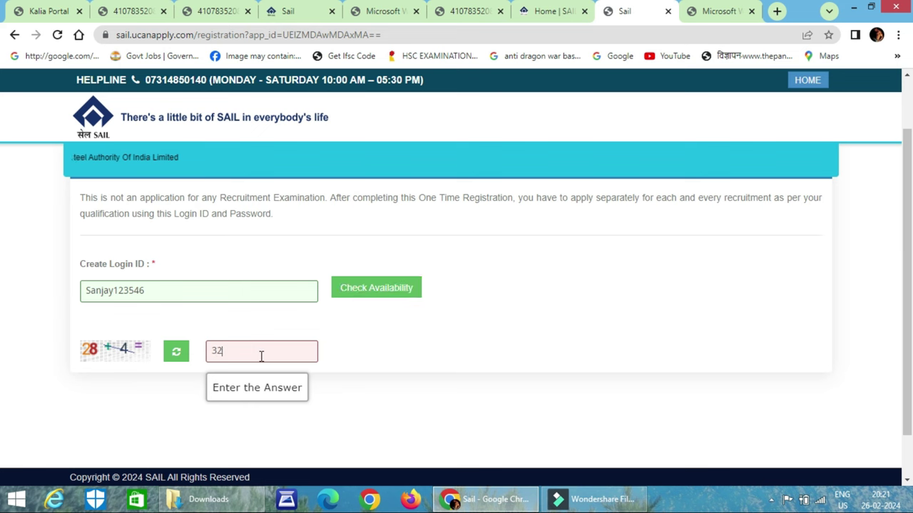
click(369, 287)
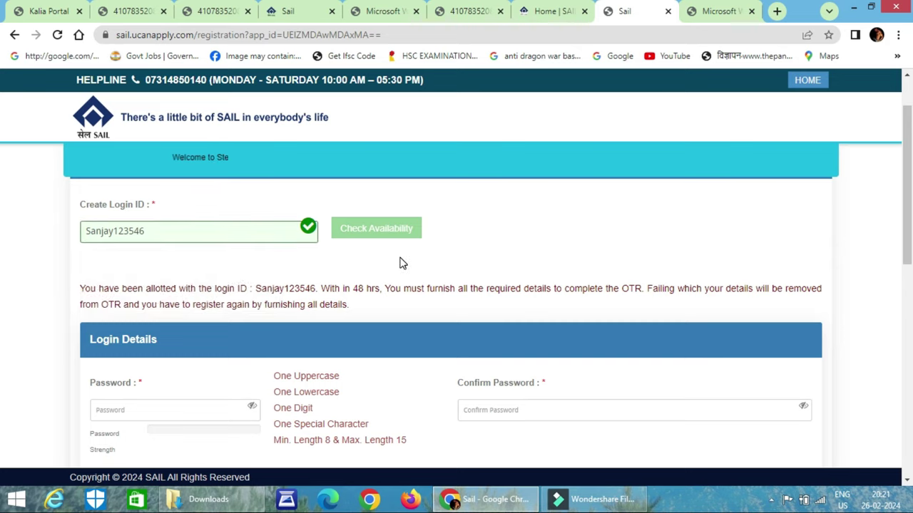
Type the account password, reveal it to check it, and dismiss the requirements hint
scroll(414, 264, down, 2)
click(152, 278)
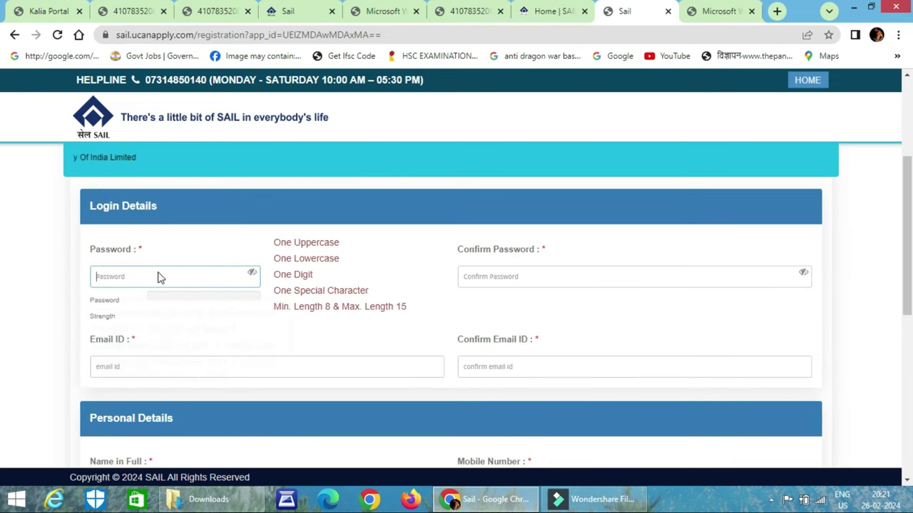
click(159, 278)
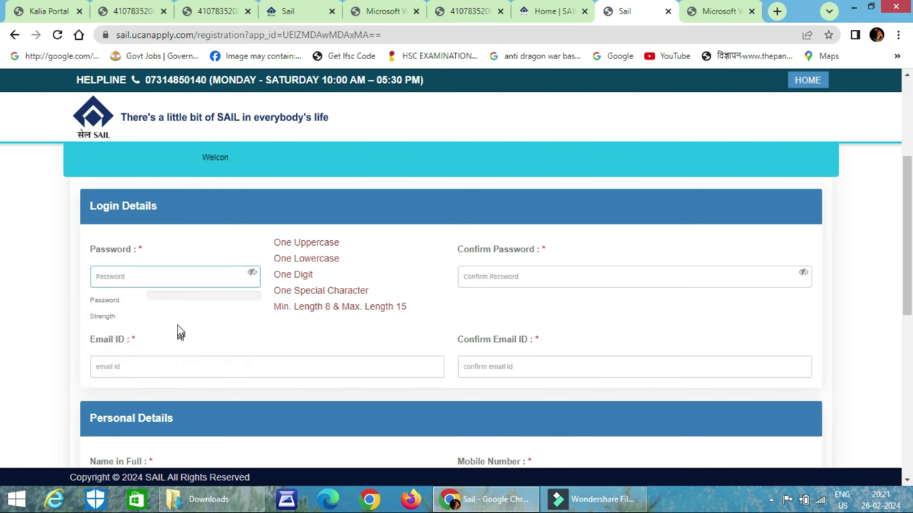
click(140, 285)
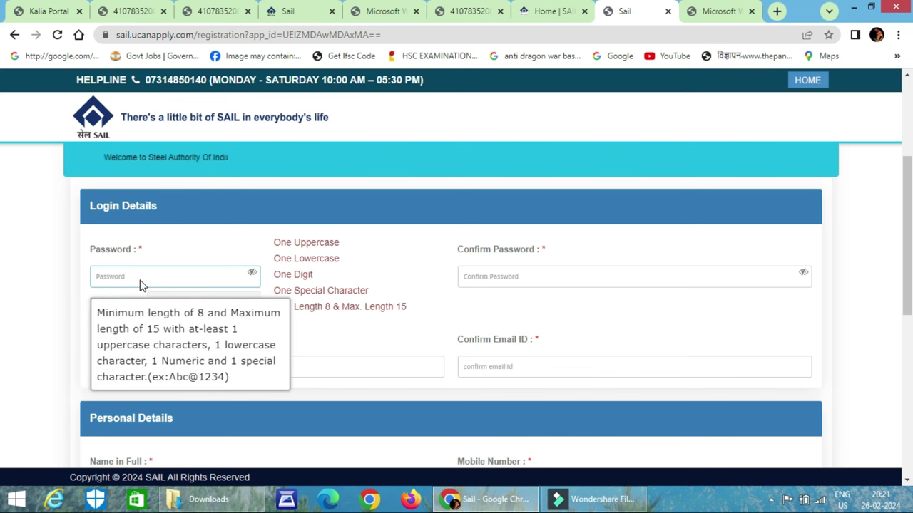
key(Caps_Lock)
text(A)
key(Caps_Lock)
text(abcd@123)
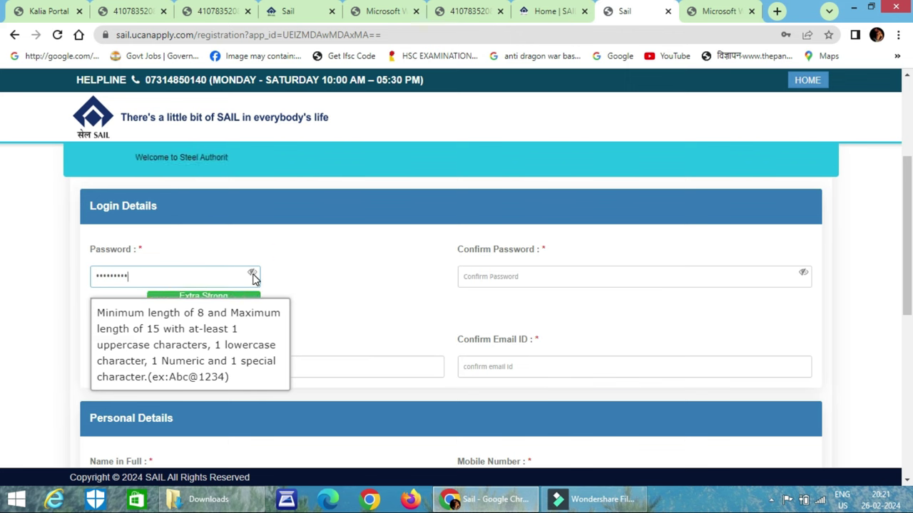
click(252, 274)
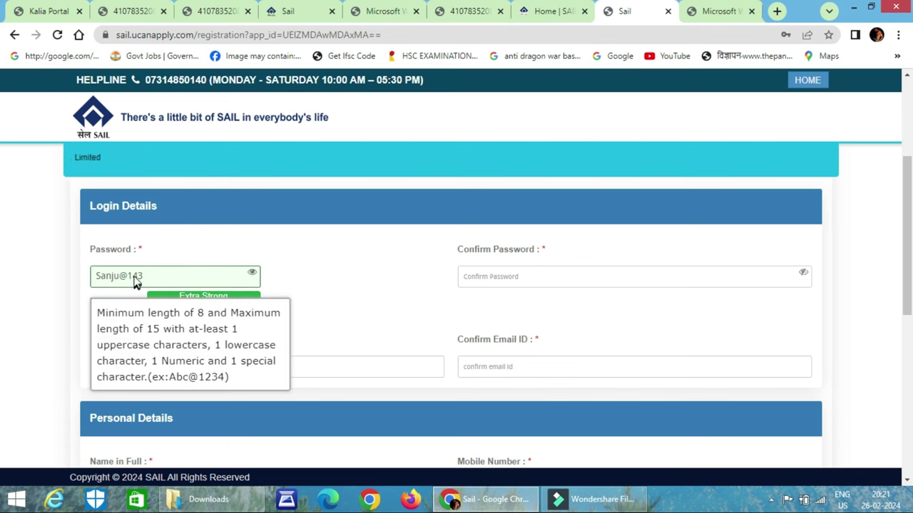
click(330, 285)
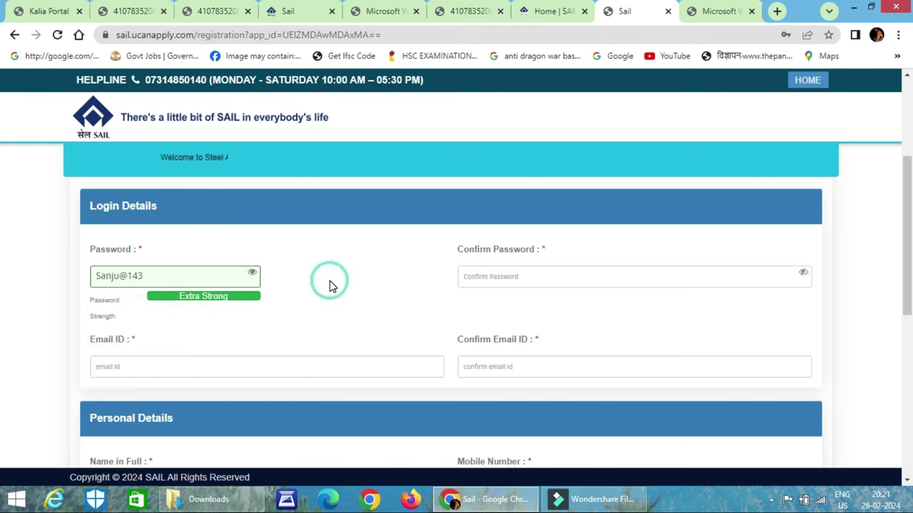
Retype the password in the Confirm Password field, then move to the Confirm Email ID field
click(524, 277)
key(Caps_Lock)
text(S)
key(Caps_Lock)
text(anju)
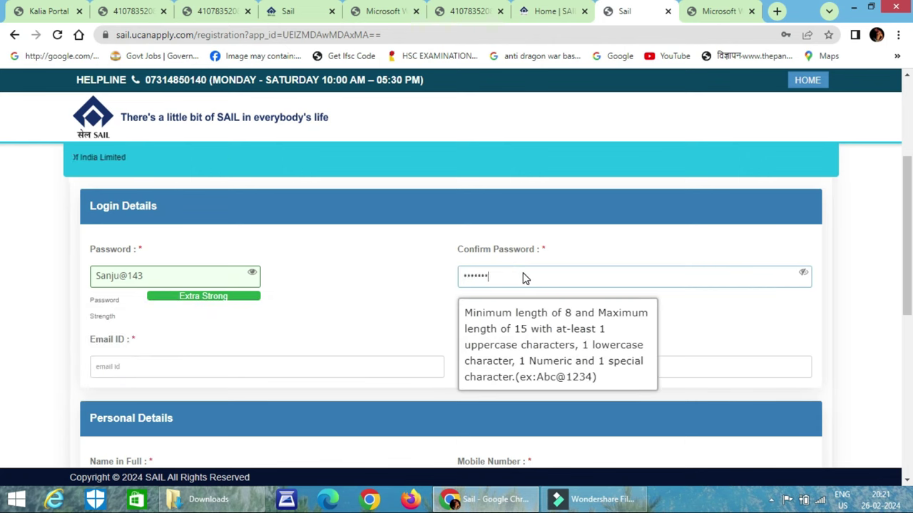
scroll(319, 316, down, 1)
click(529, 302)
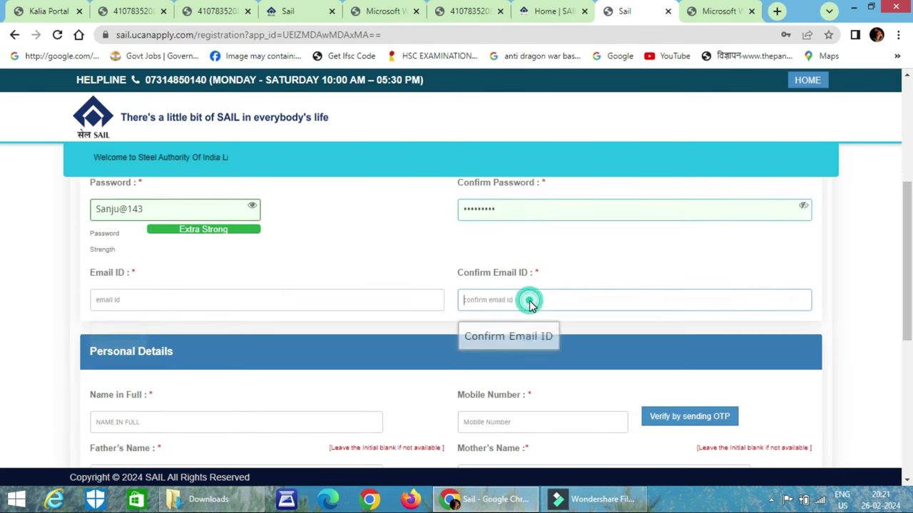
Enter the applicant's full name and step through the mobile, father's and mother's name fields
scroll(318, 321, down, 1)
scroll(211, 335, down, 1)
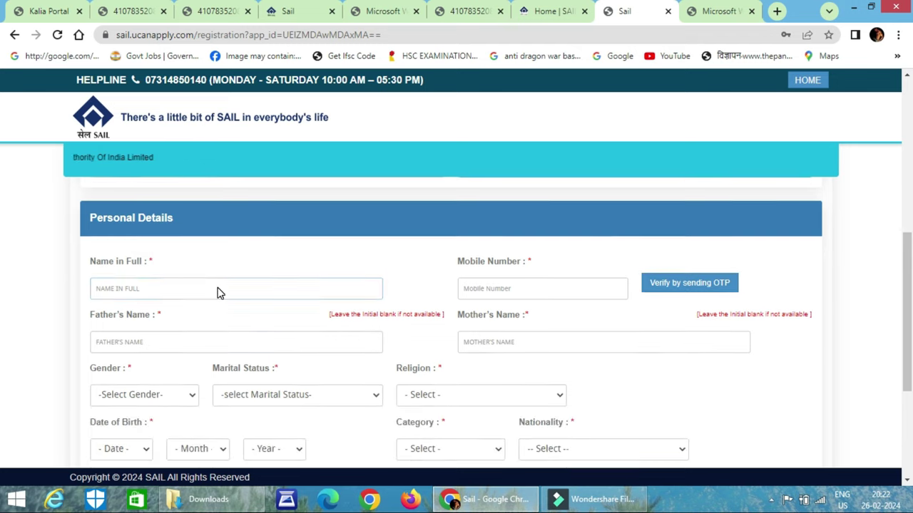
click(218, 289)
key(Tab)
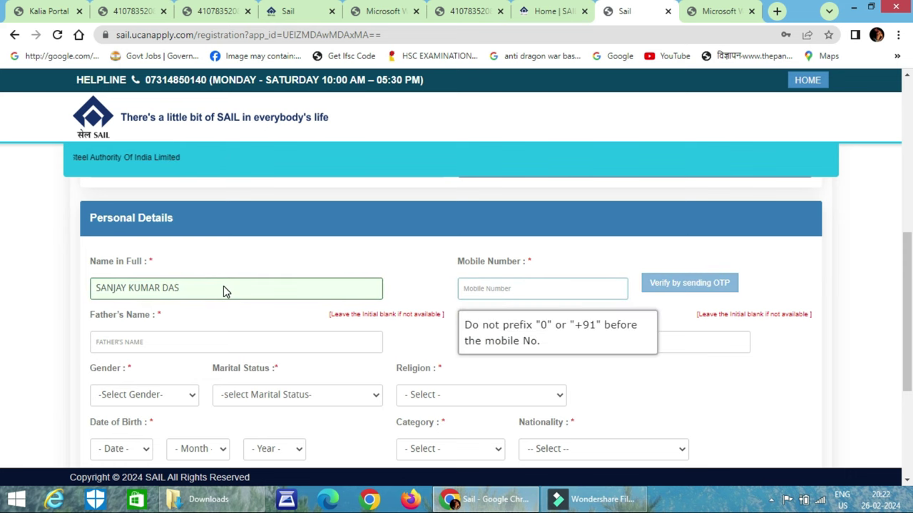
click(764, 285)
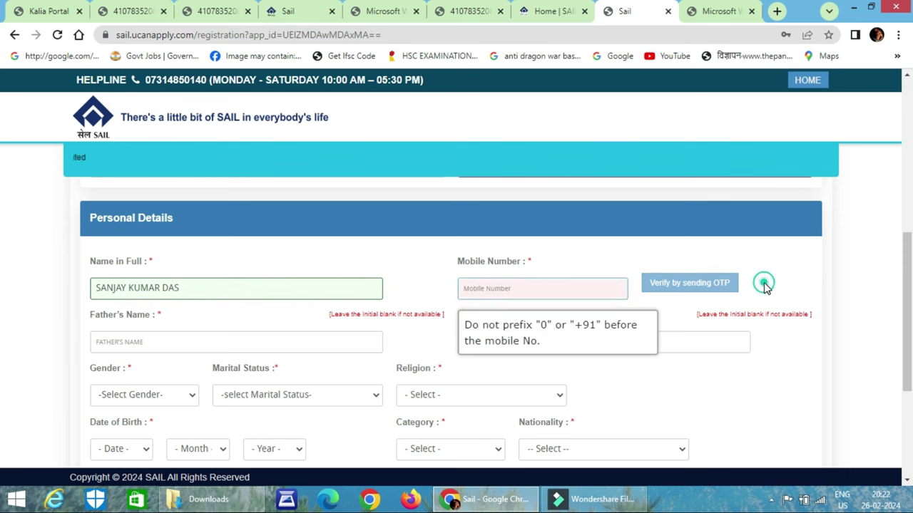
scroll(428, 256, down, 1)
click(213, 276)
click(538, 274)
Choose Male as gender, then check the Religion and Category dropdowns without picking
click(133, 328)
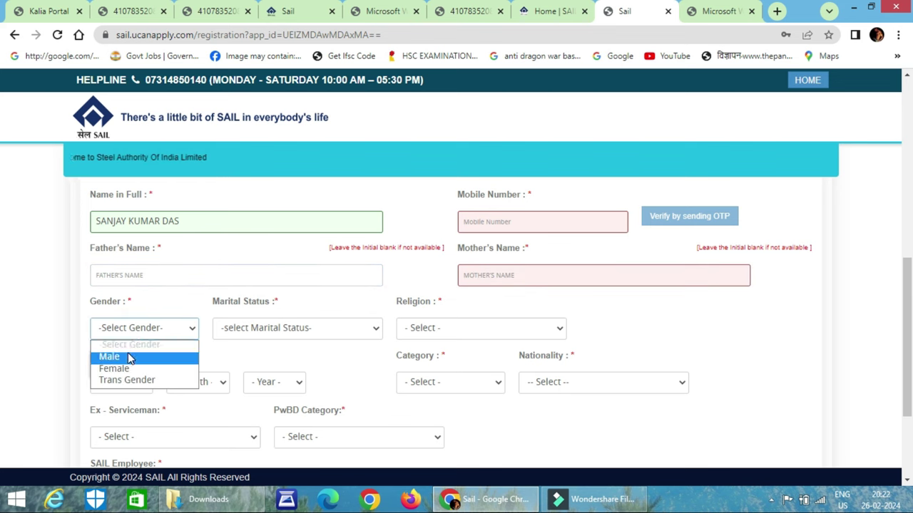
click(118, 356)
click(591, 246)
click(279, 327)
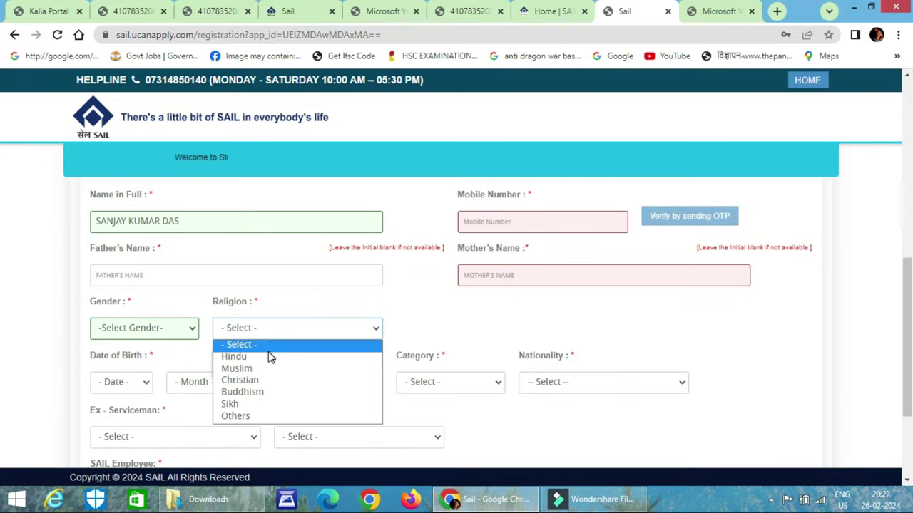
click(478, 299)
scroll(249, 336, down, 1)
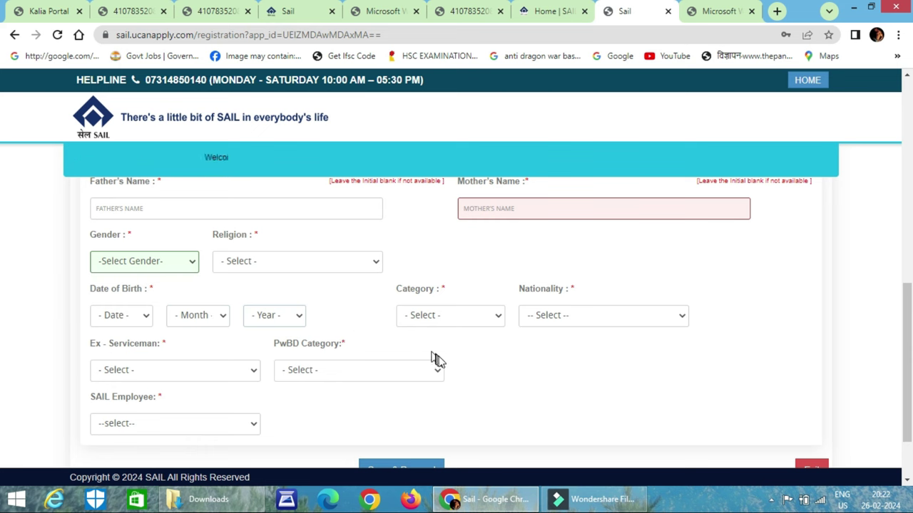
click(472, 320)
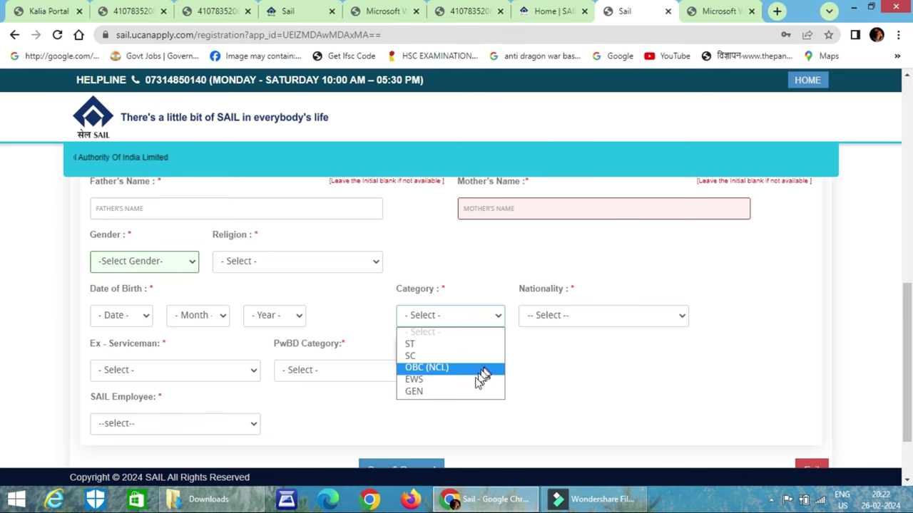
click(521, 369)
Check the Nationality, Ex-Serviceman, PwBD and SAIL employee dropdowns without answering
click(568, 320)
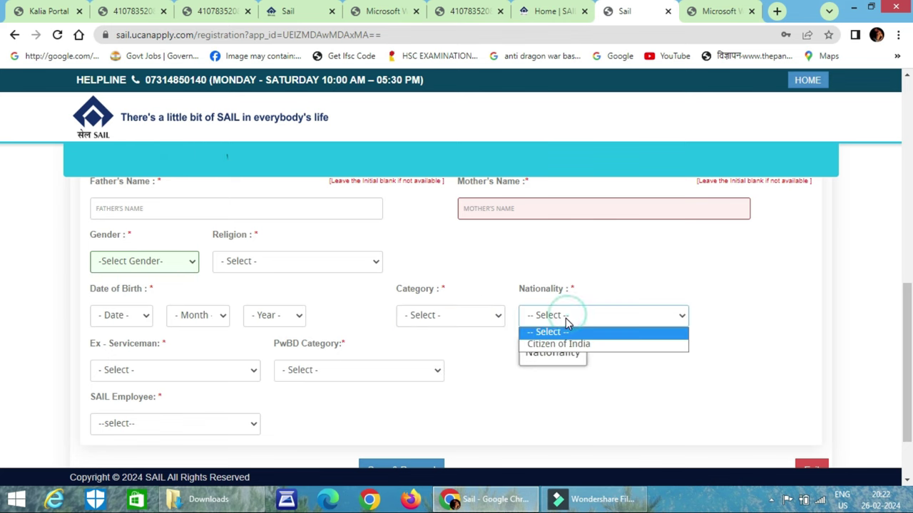
scroll(242, 340, down, 2)
click(191, 304)
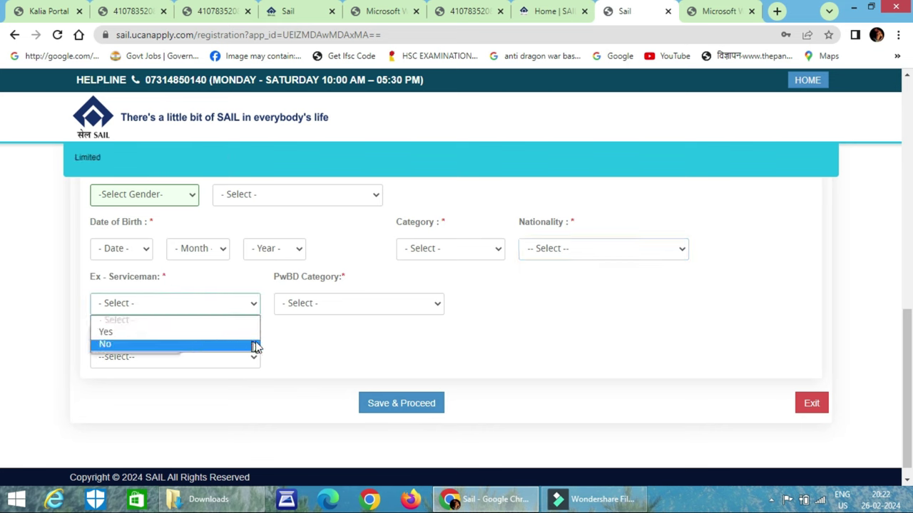
click(321, 335)
click(350, 305)
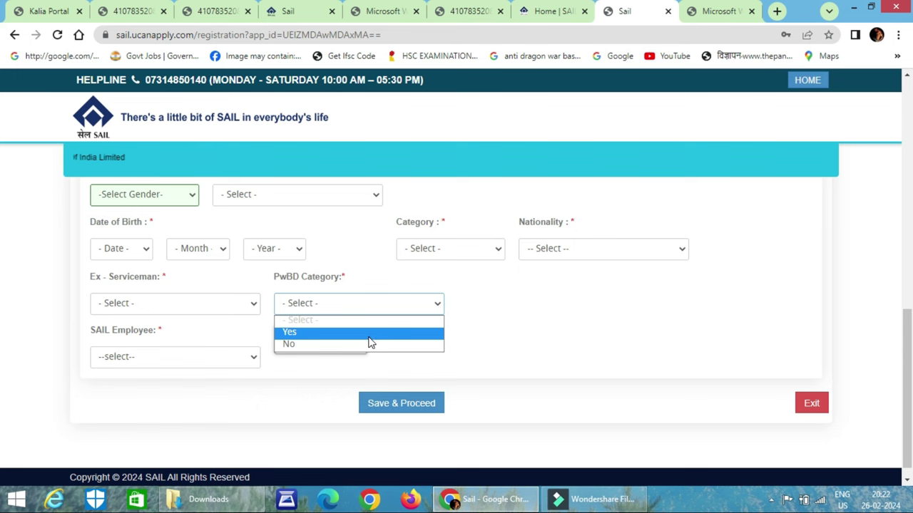
click(206, 362)
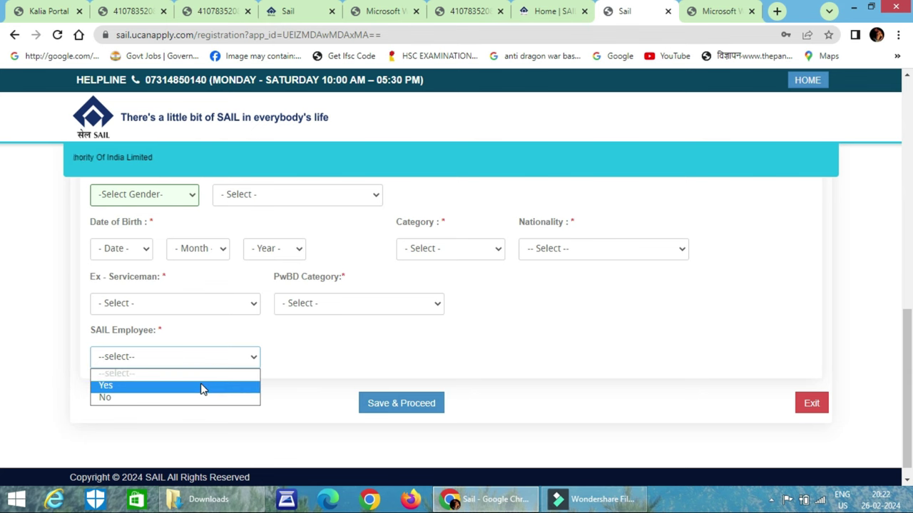
click(401, 339)
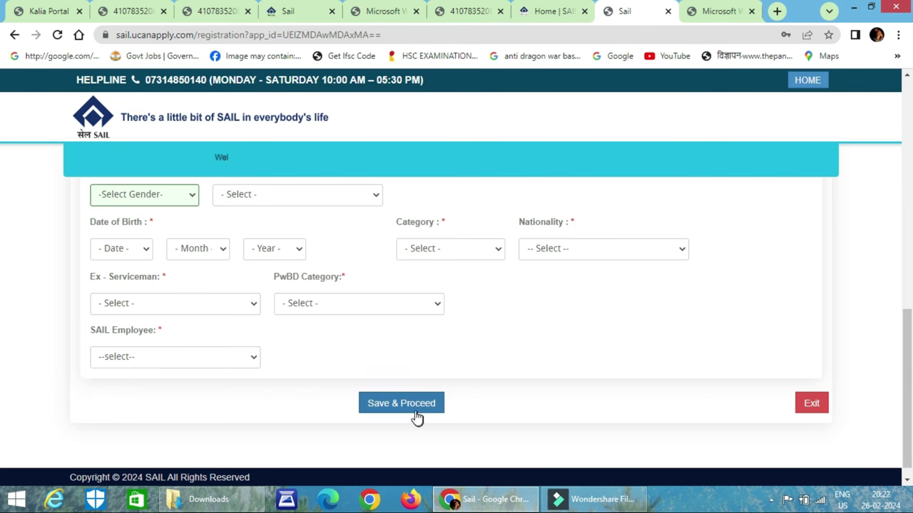
scroll(631, 345, up, 5)
scroll(631, 345, down, 3)
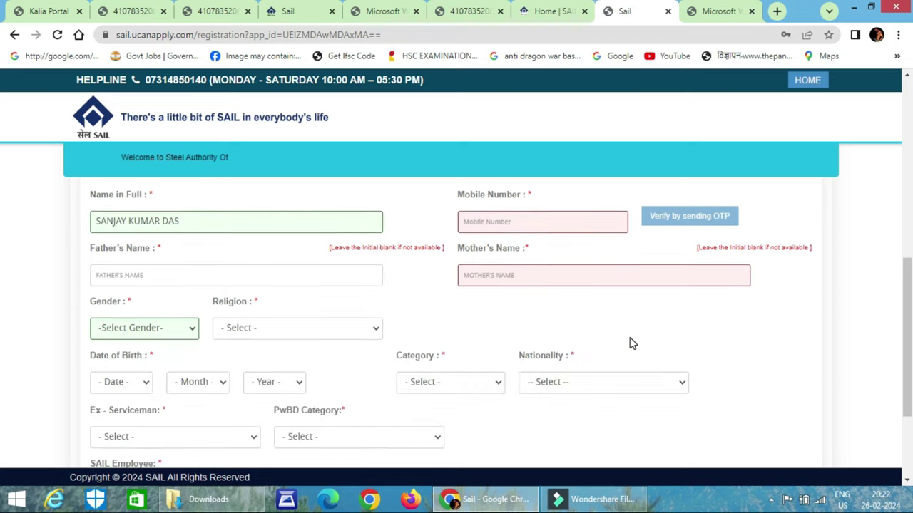
scroll(630, 344, down, 2)
scroll(646, 314, up, 4)
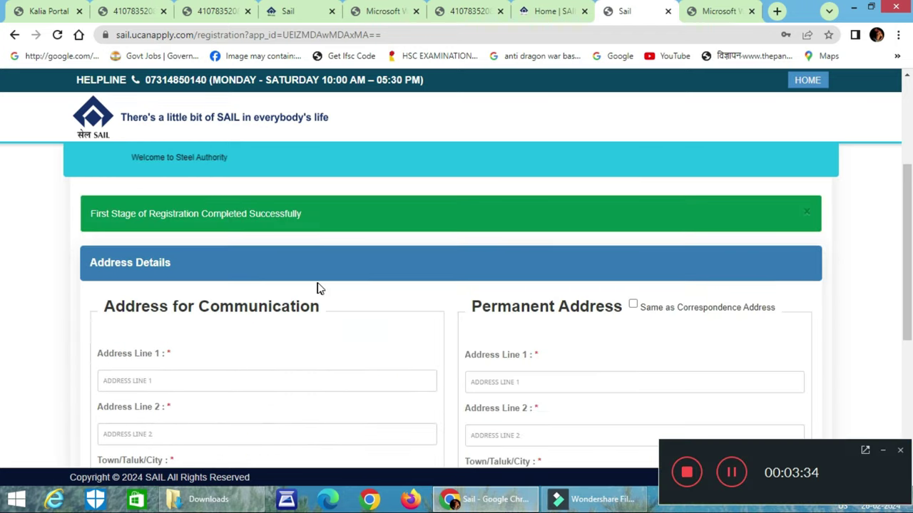
Enter the two communication address lines and the town or city
scroll(349, 299, down, 2)
scroll(350, 302, down, 1)
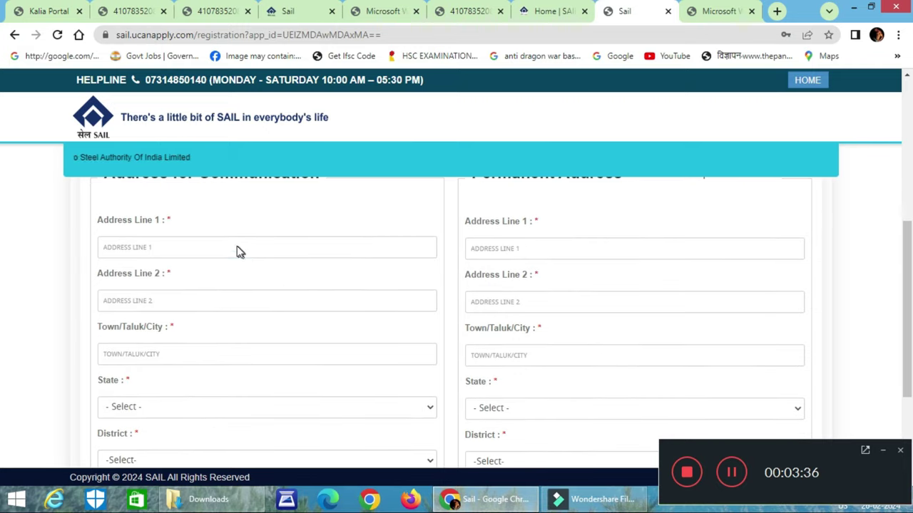
click(236, 249)
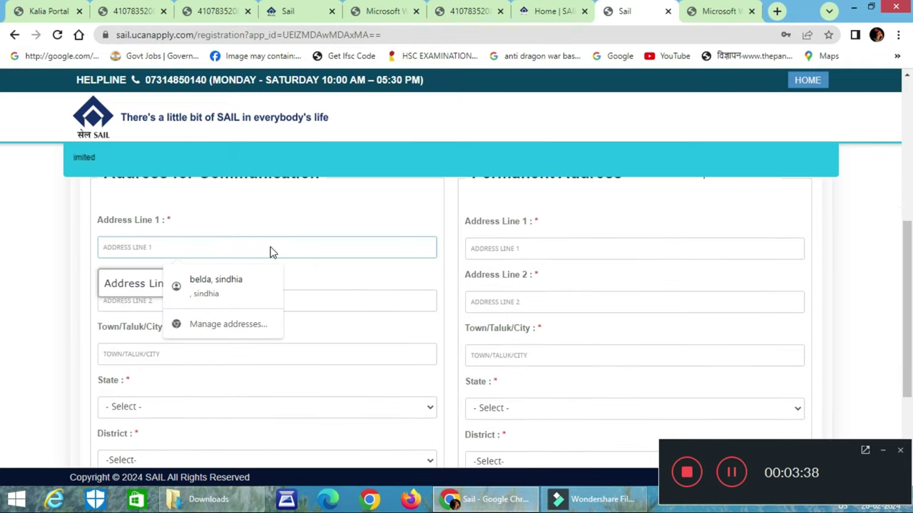
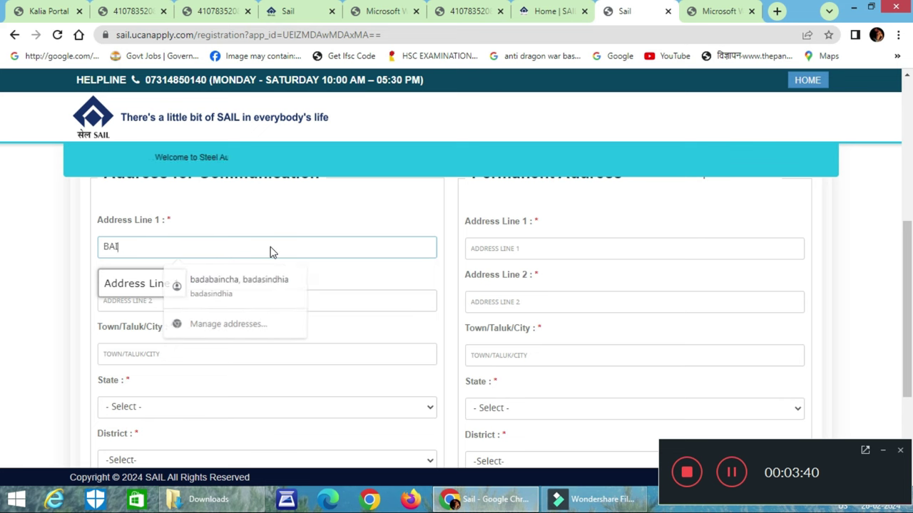
key(Tab)
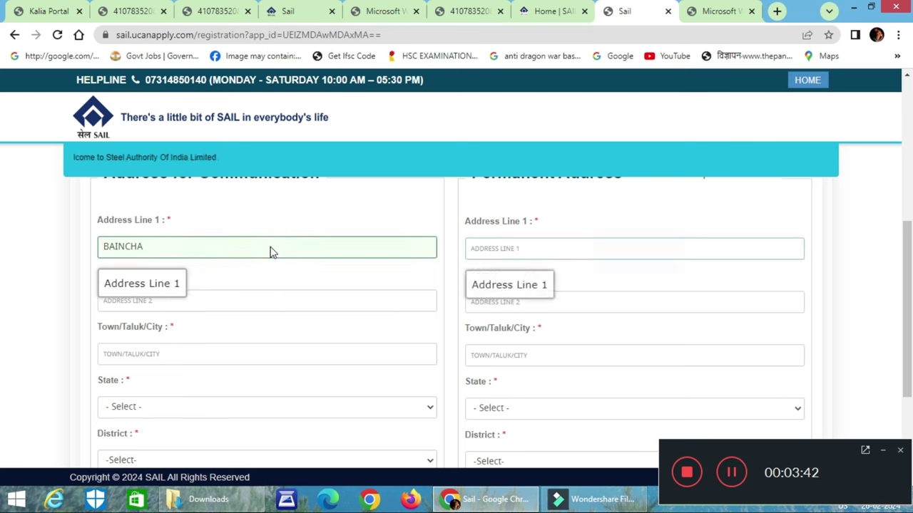
click(317, 300)
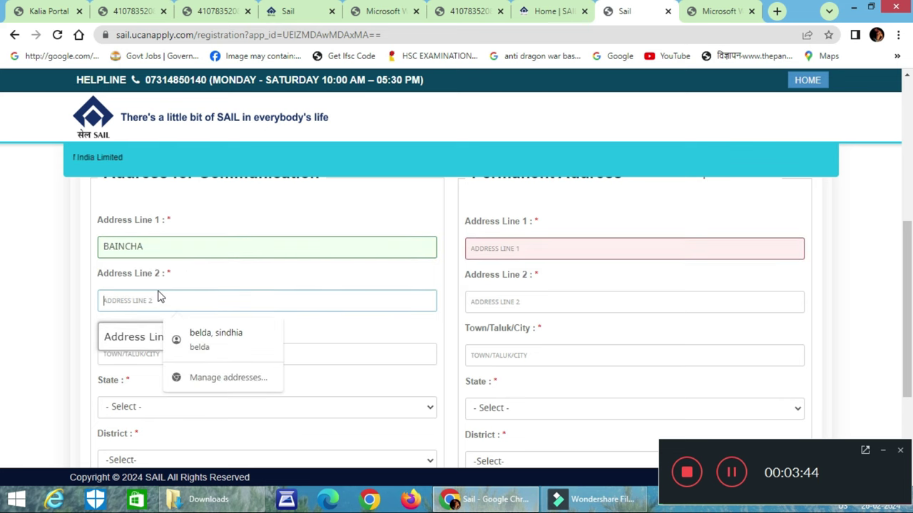
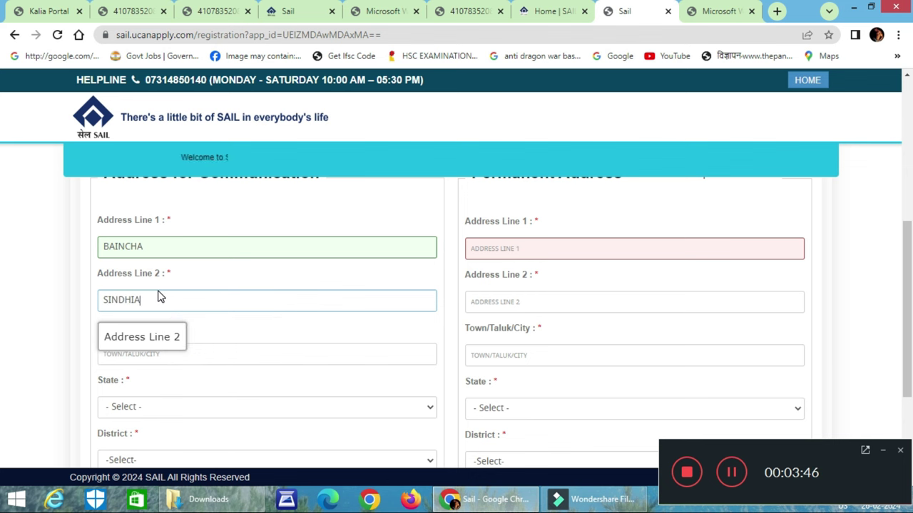
scroll(175, 286, up, 2)
scroll(244, 312, down, 3)
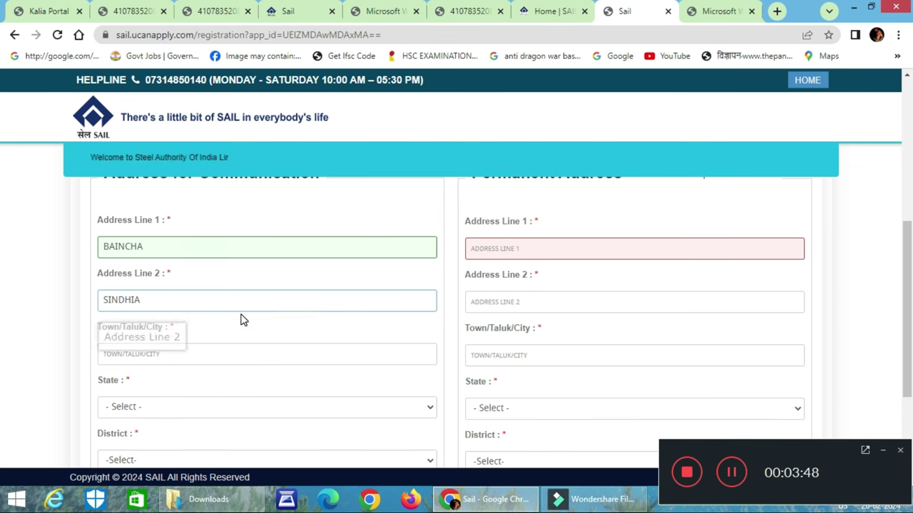
click(190, 287)
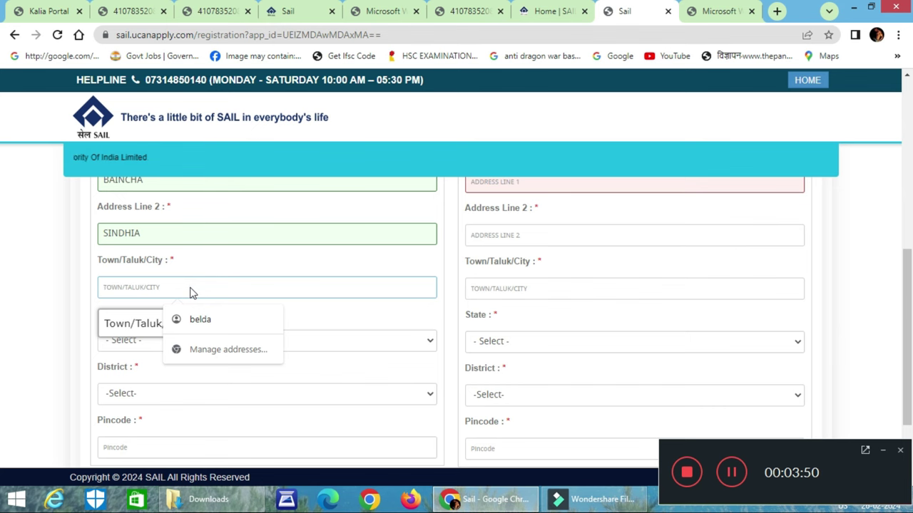
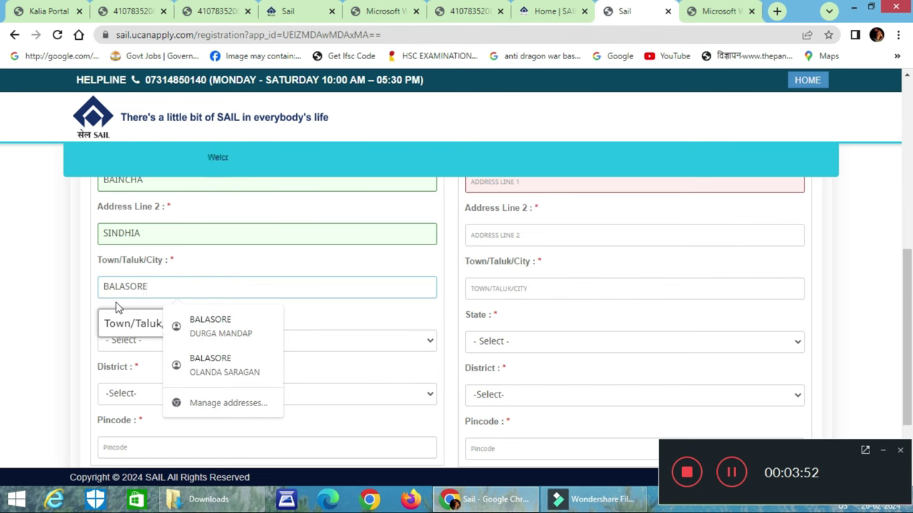
Select the state and district and enter the pincode for the communication address
click(172, 344)
scroll(184, 219, down, 5)
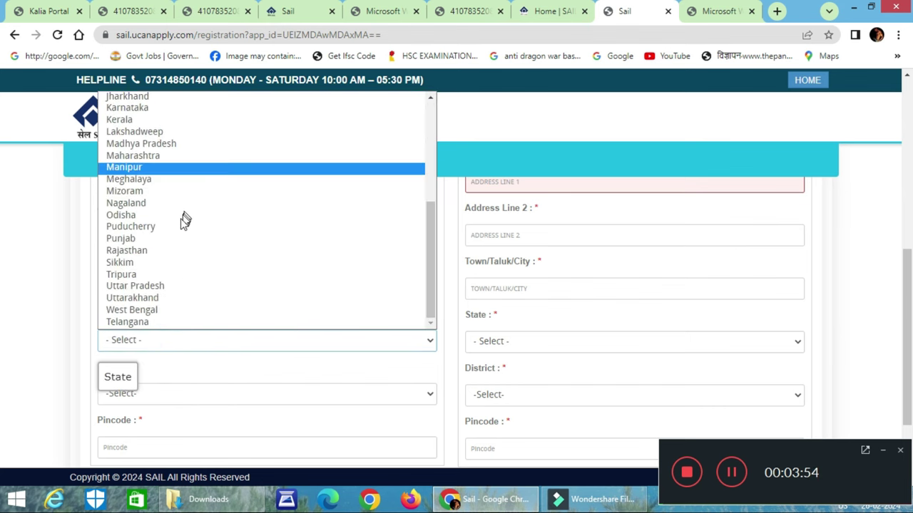
click(171, 215)
scroll(186, 279, down, 2)
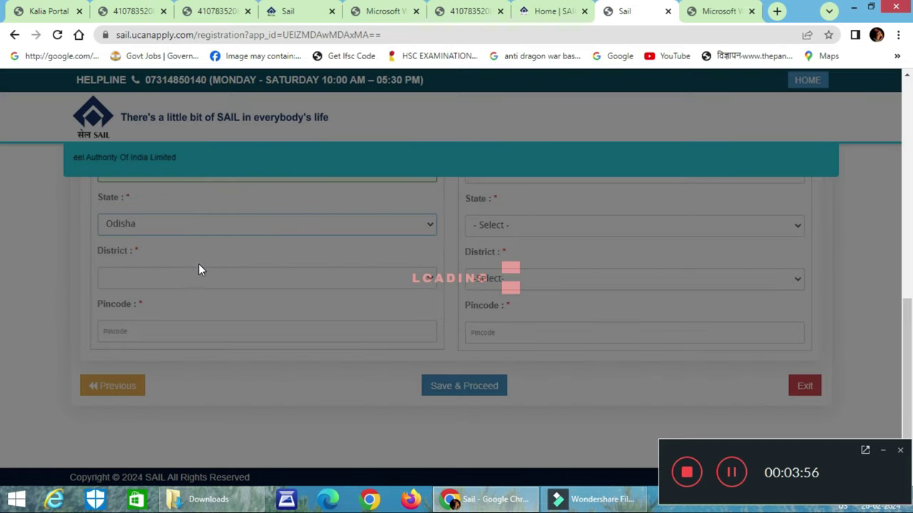
click(166, 278)
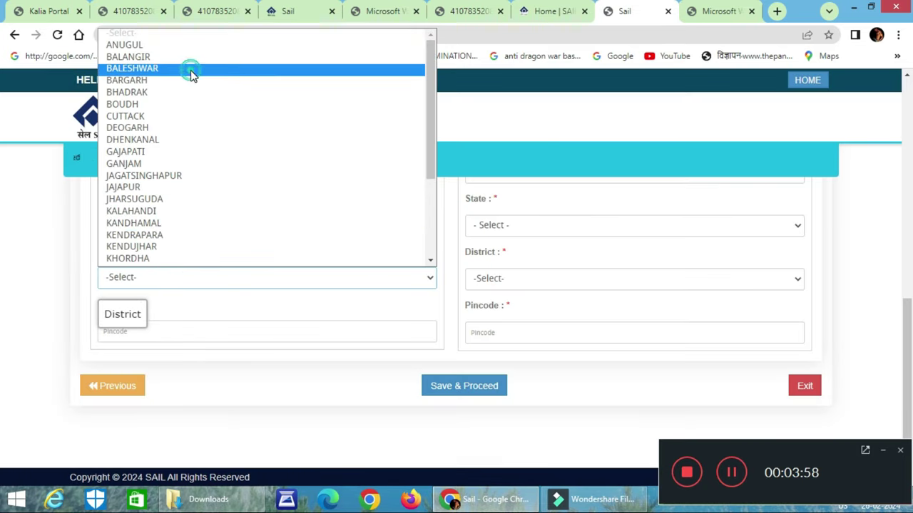
click(191, 74)
click(170, 328)
Tick 'Same as Correspondence Address' for the permanent address and save the address details
scroll(493, 330, up, 3)
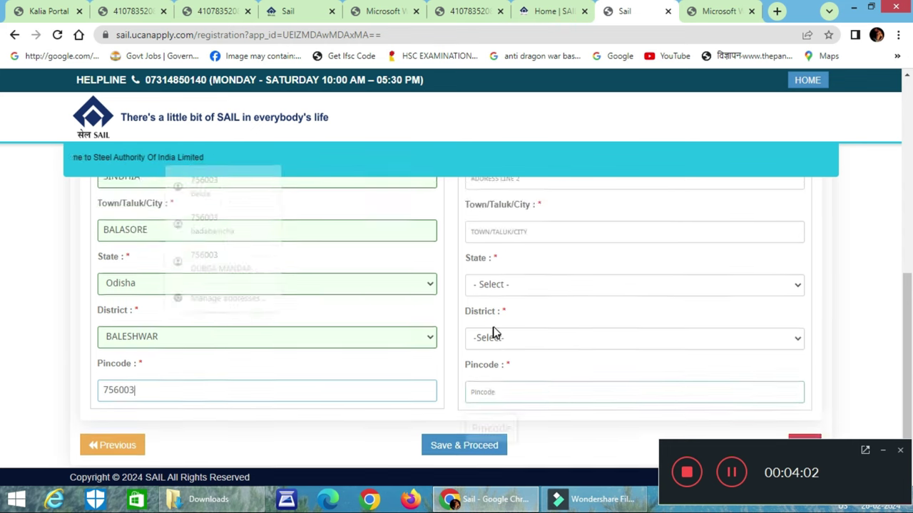
click(634, 190)
scroll(559, 304, down, 2)
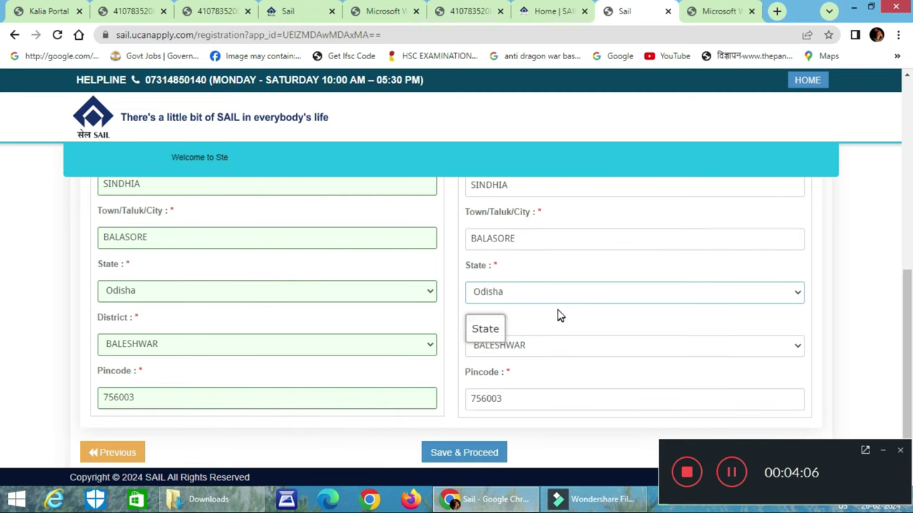
scroll(516, 230, up, 2)
scroll(645, 350, down, 2)
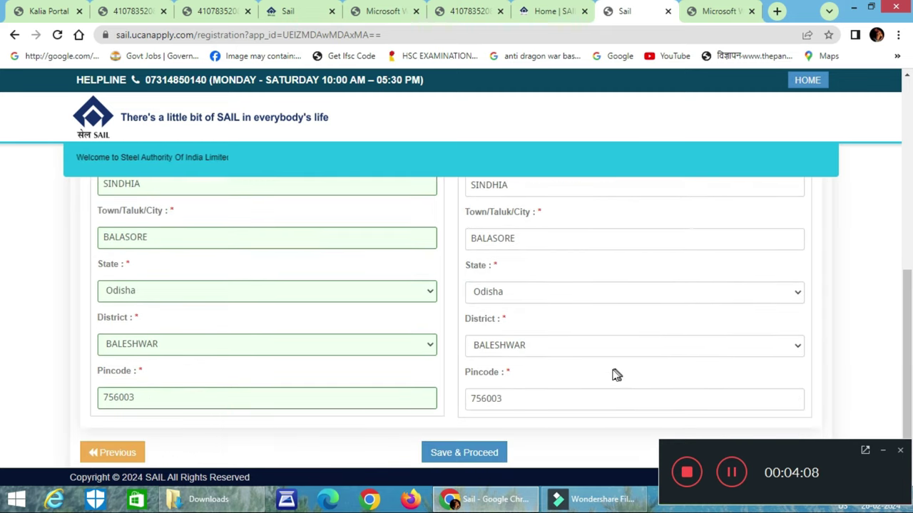
scroll(616, 375, down, 2)
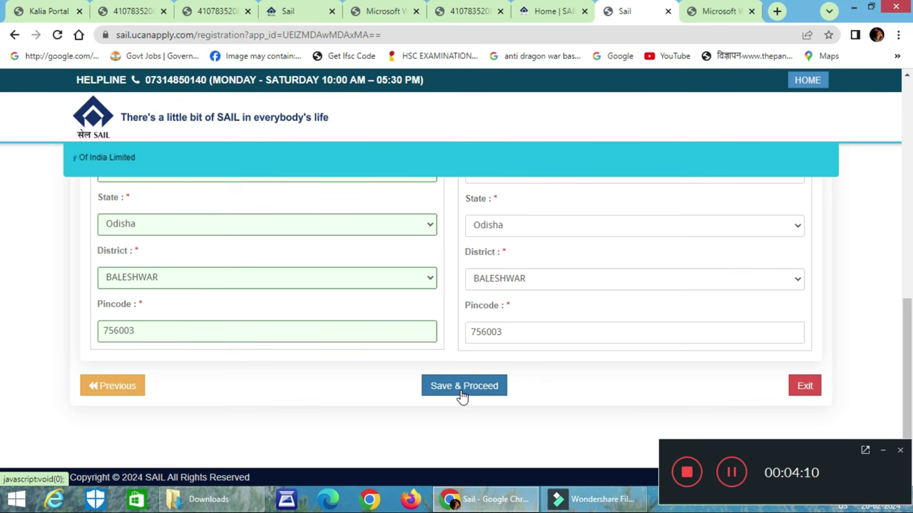
click(462, 398)
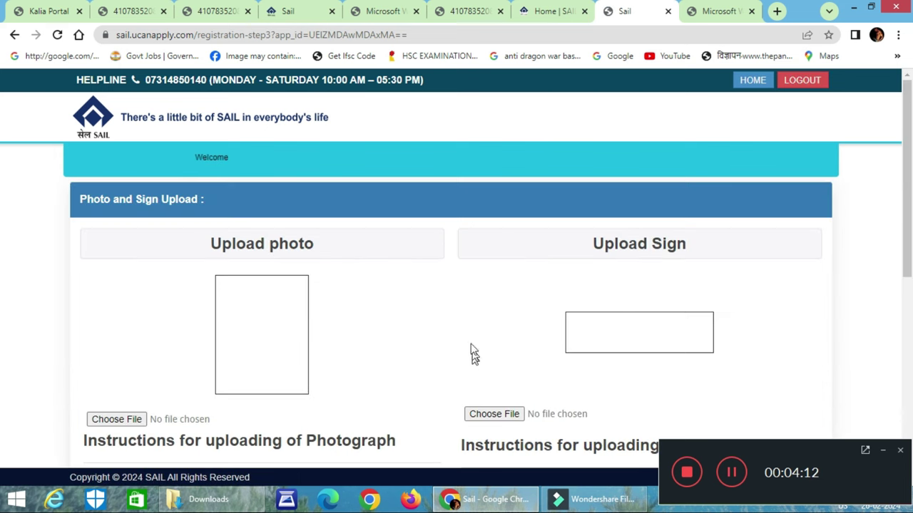
Read through the photograph and signature upload instructions, returning to the upload boxes
scroll(440, 293, down, 2)
scroll(376, 290, up, 2)
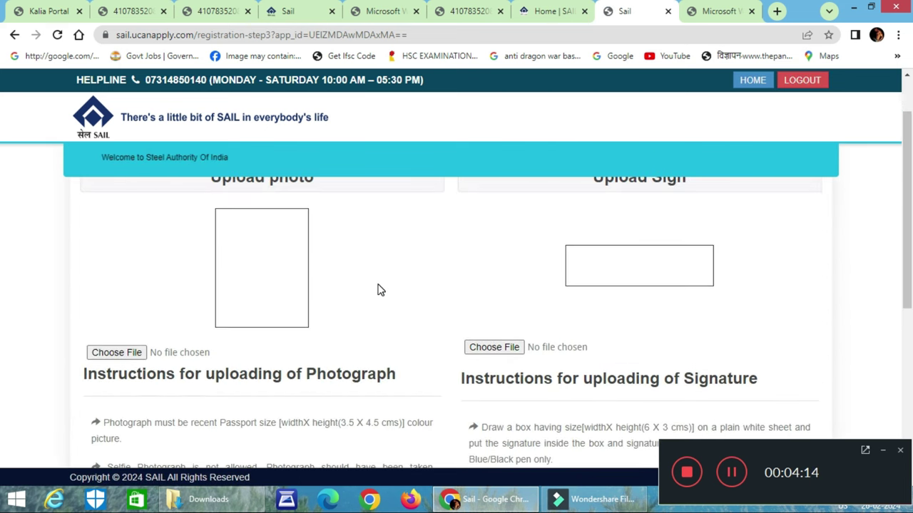
scroll(416, 287, down, 3)
scroll(418, 287, down, 3)
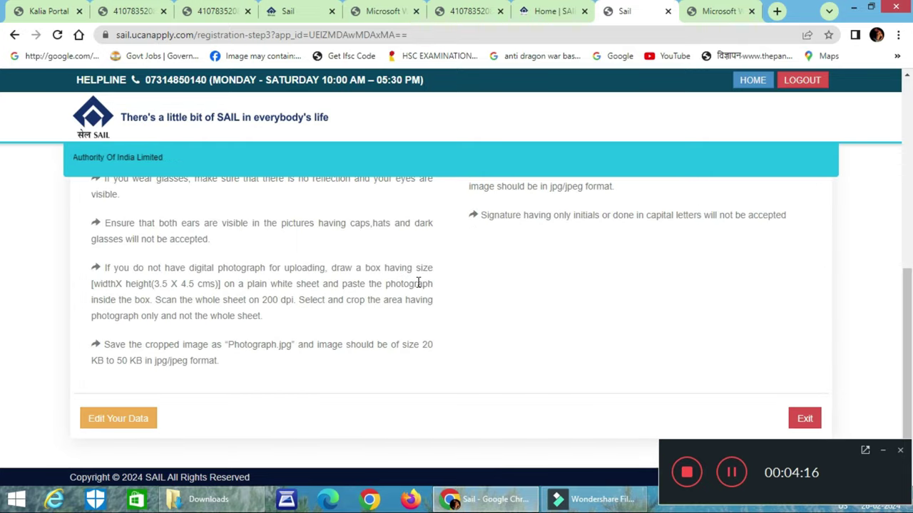
scroll(419, 283, up, 2)
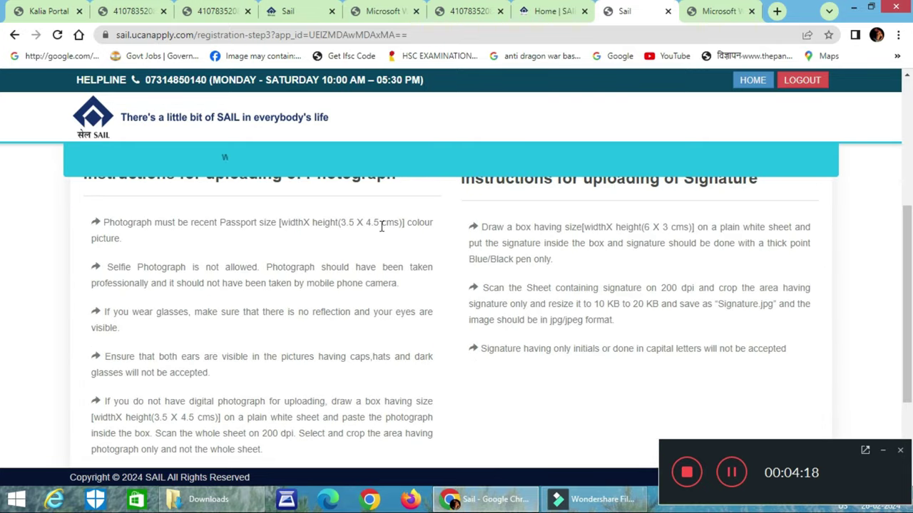
scroll(401, 263, down, 1)
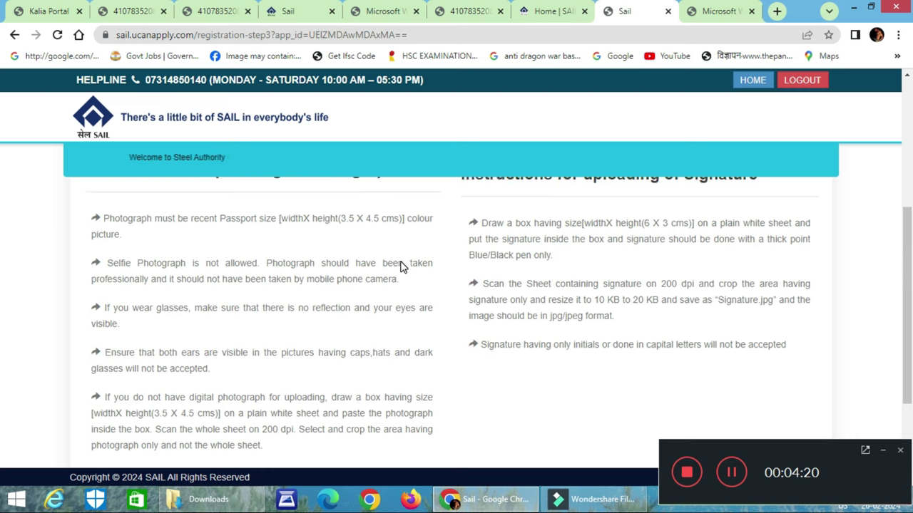
scroll(289, 368, down, 1)
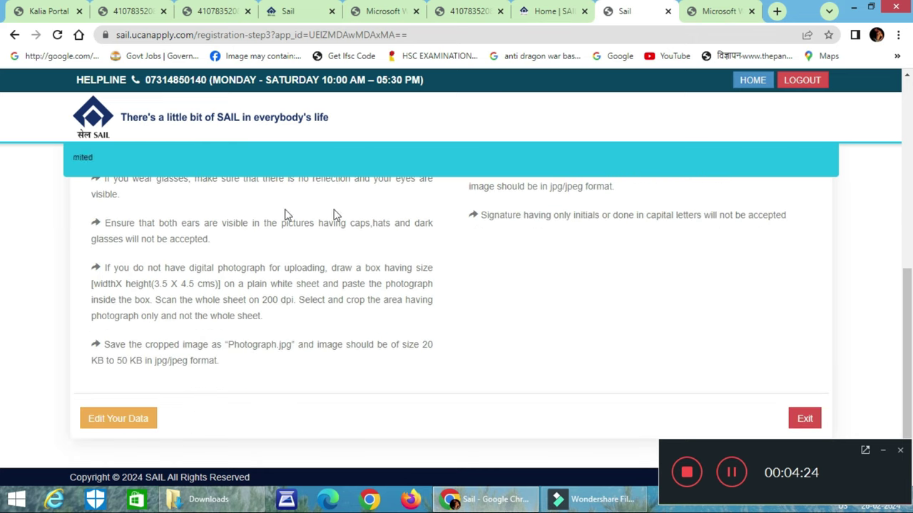
scroll(519, 354, up, 3)
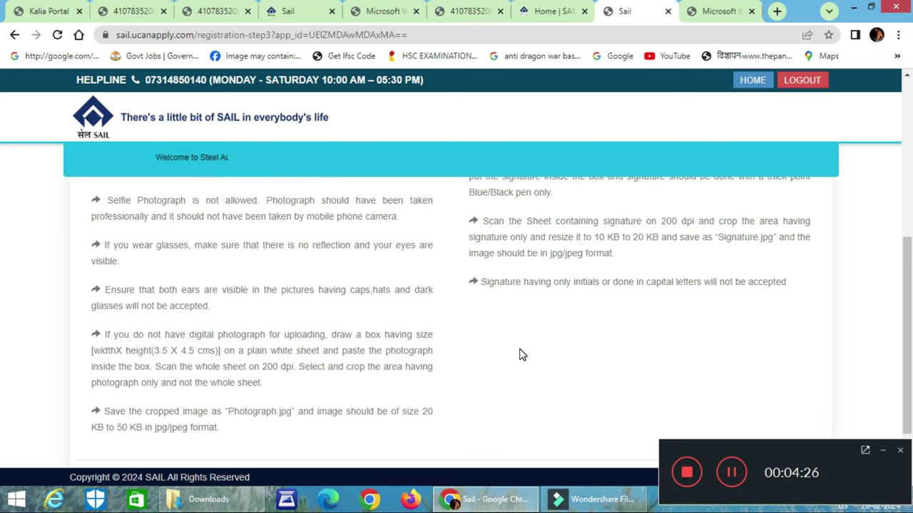
scroll(335, 296, up, 1)
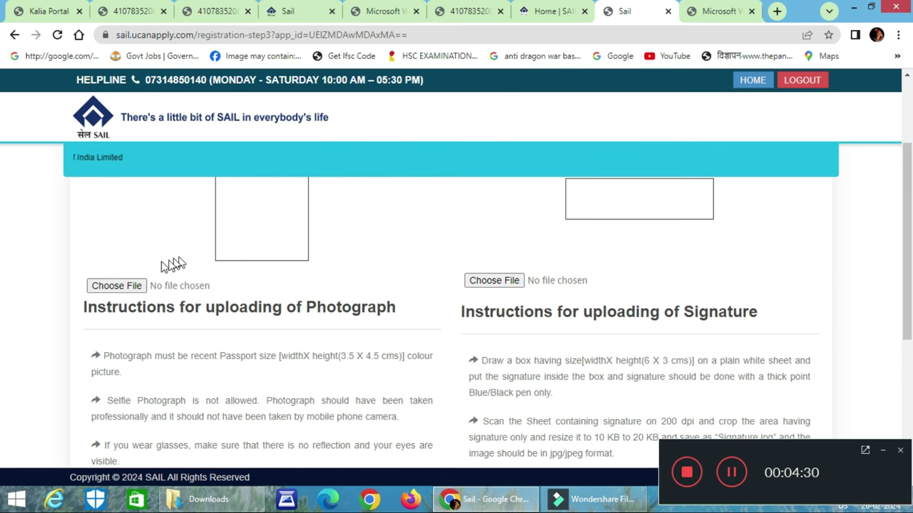
Start the photograph upload and browse to the Pictures folder in the Open dialog
click(116, 285)
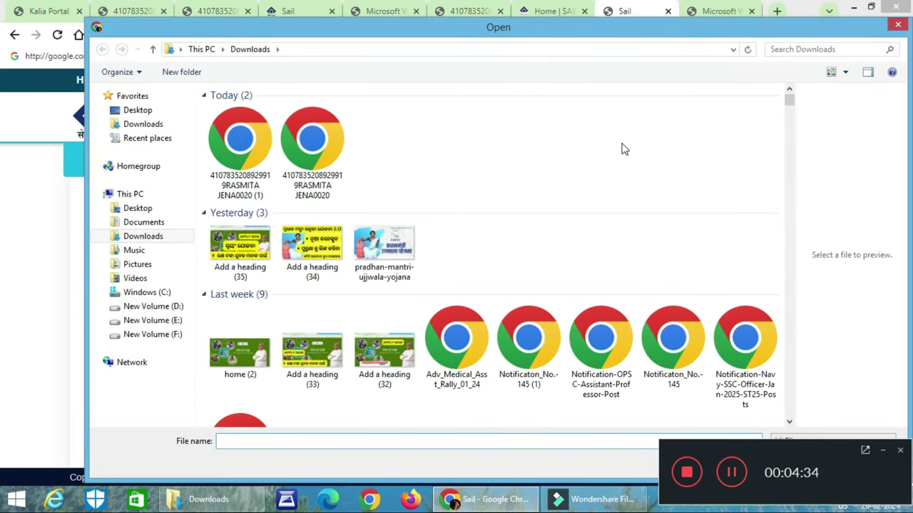
click(152, 265)
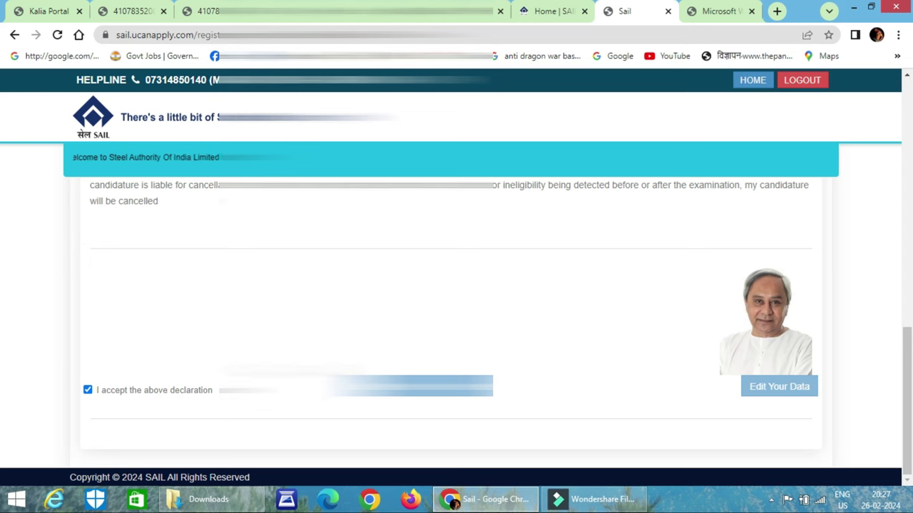
Submit the application with the accepted declaration, confirm that details will be locked, and review the preview
scroll(456, 313, up, 5)
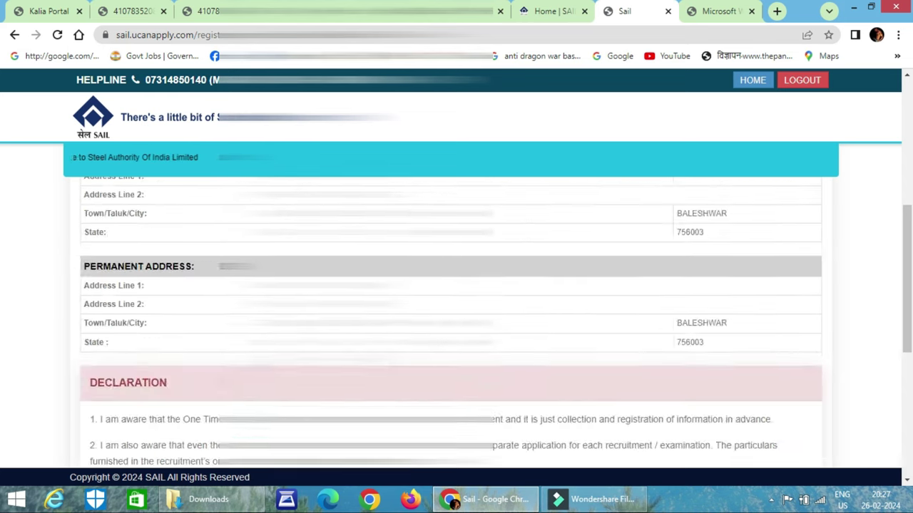
scroll(456, 314, down, 5)
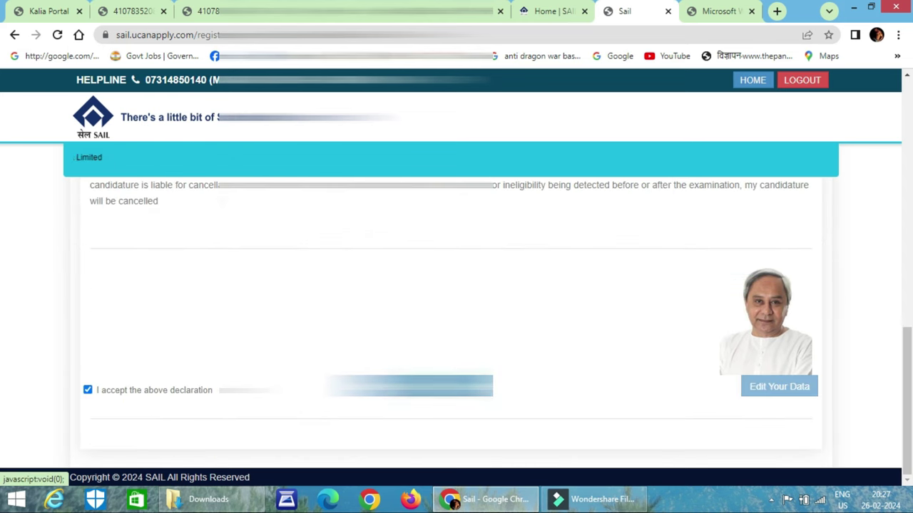
click(779, 386)
click(625, 214)
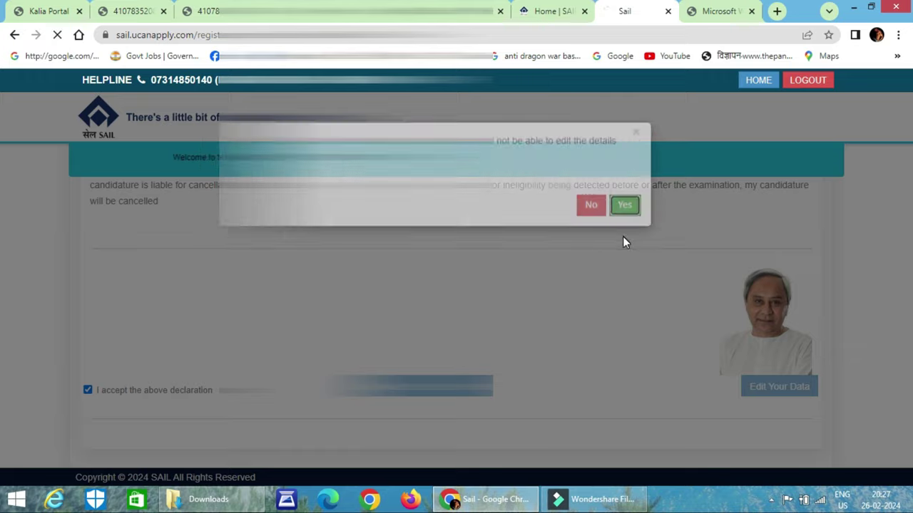
scroll(598, 260, down, 10)
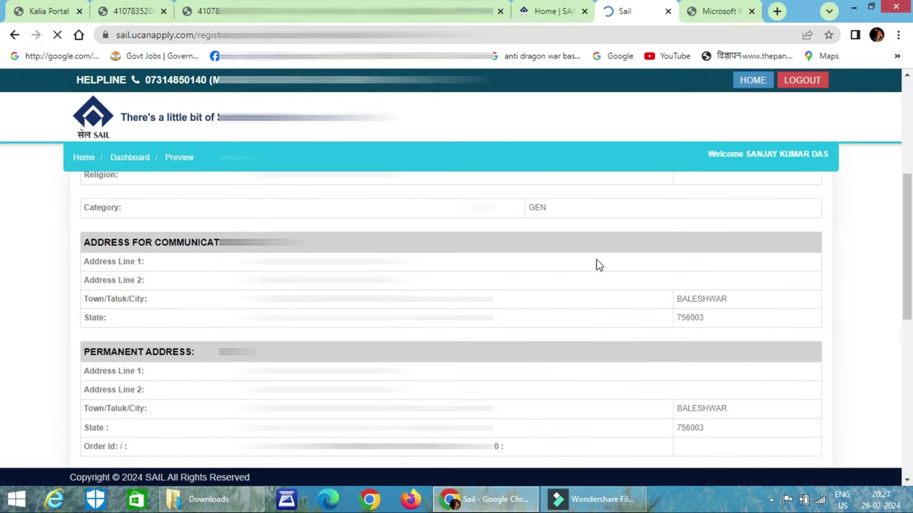
scroll(596, 264, down, 2)
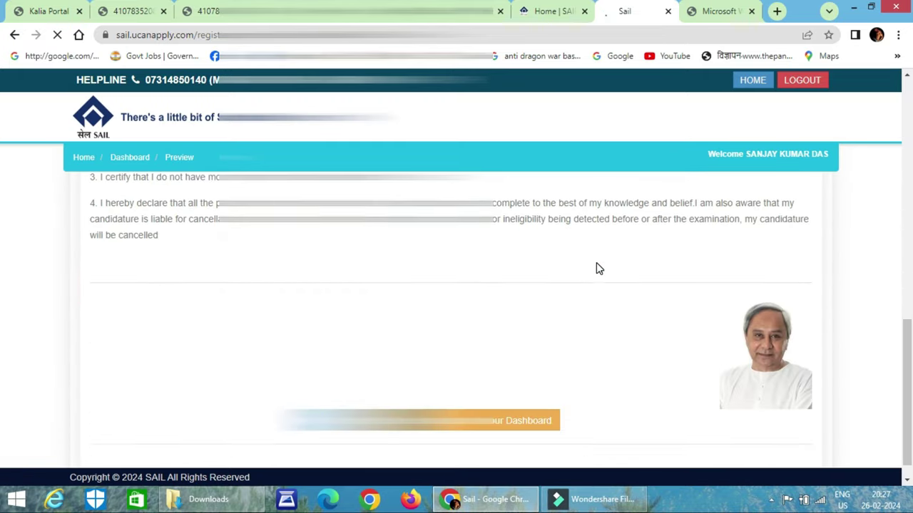
Go to the dashboard sign-in and select the SAIL UNITs-Operator-Cum-Technican Trainee plant
click(493, 396)
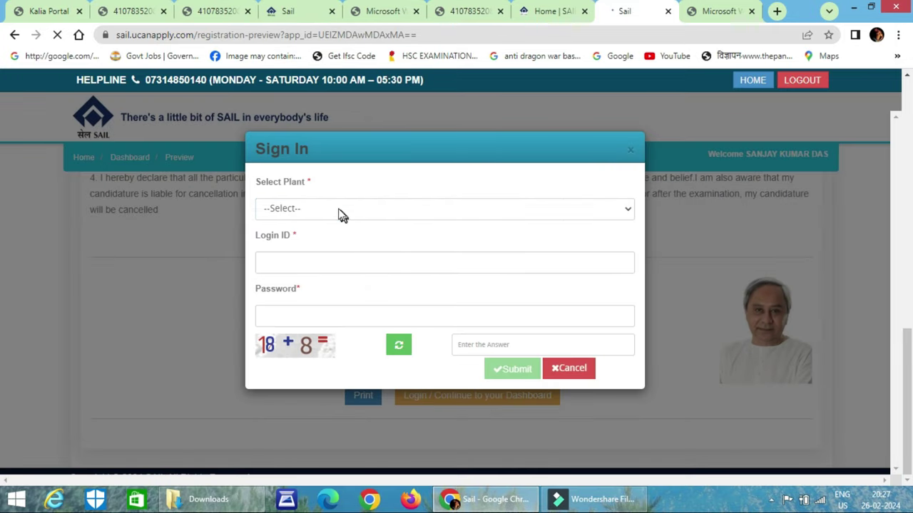
click(336, 211)
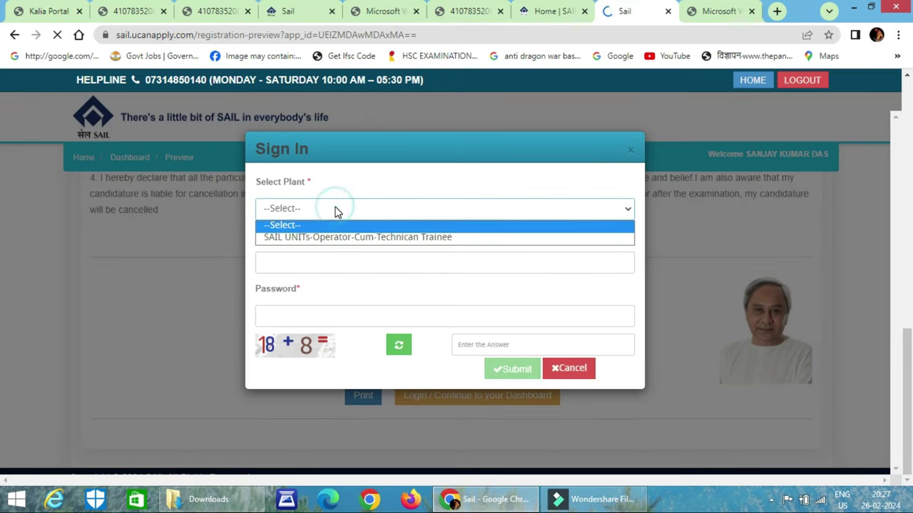
click(338, 238)
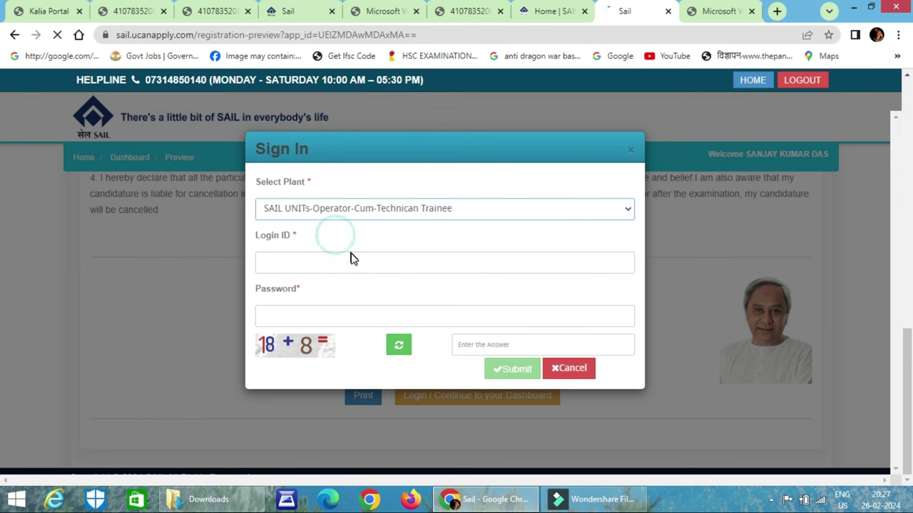
Enter the candidate's login ID and account password
click(343, 266)
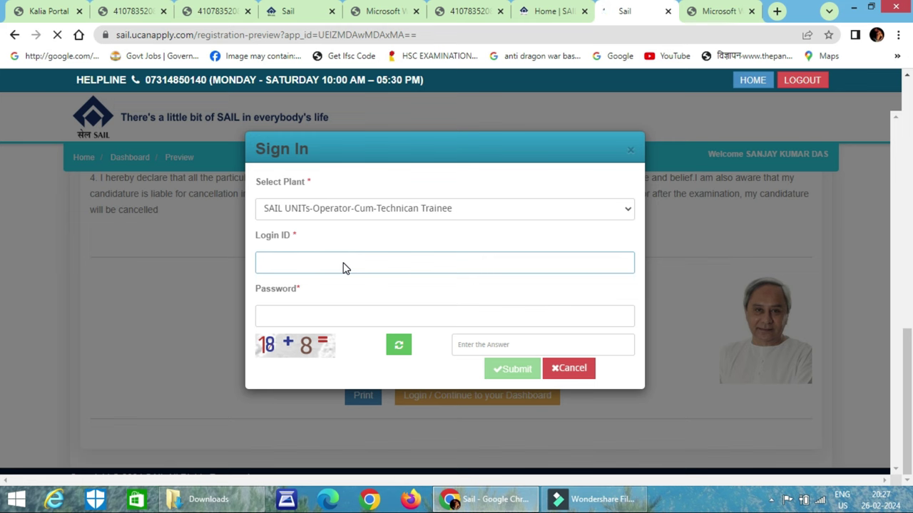
click(332, 319)
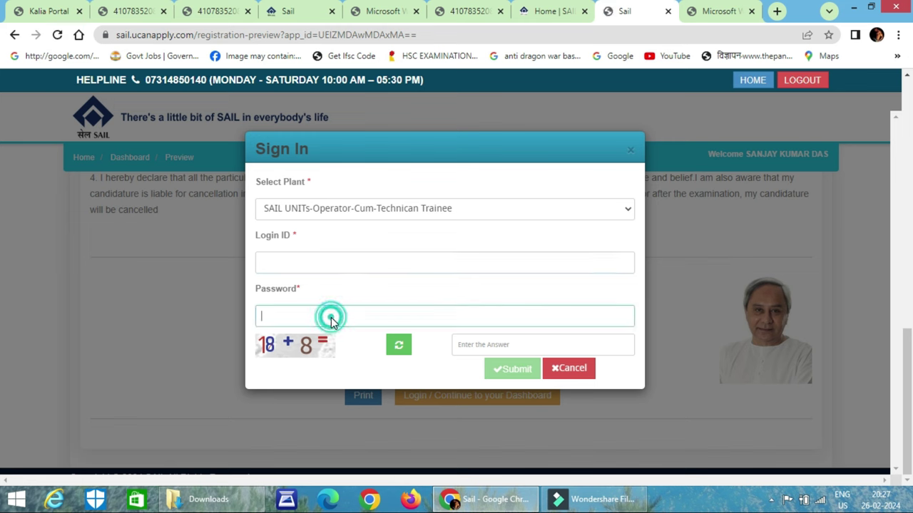
click(341, 261)
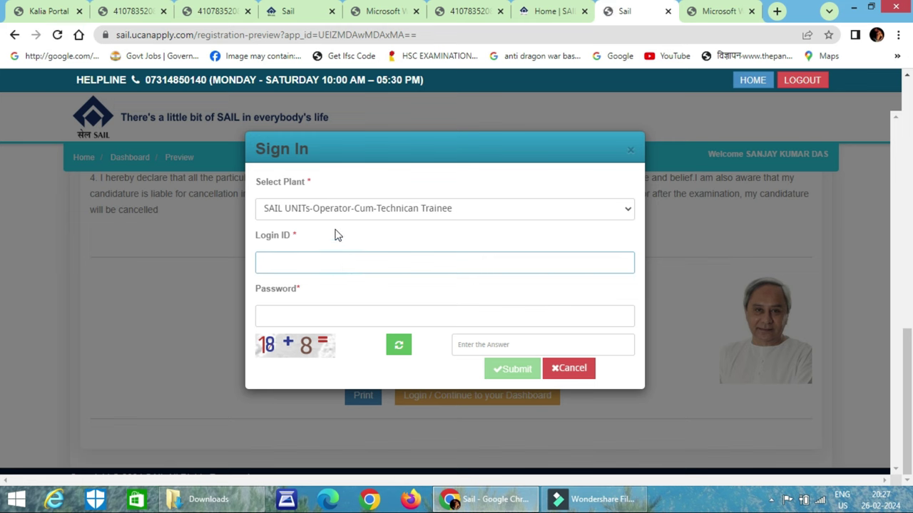
key(Caps_Lock)
text(S)
key(Caps_Lock)
text(anja)
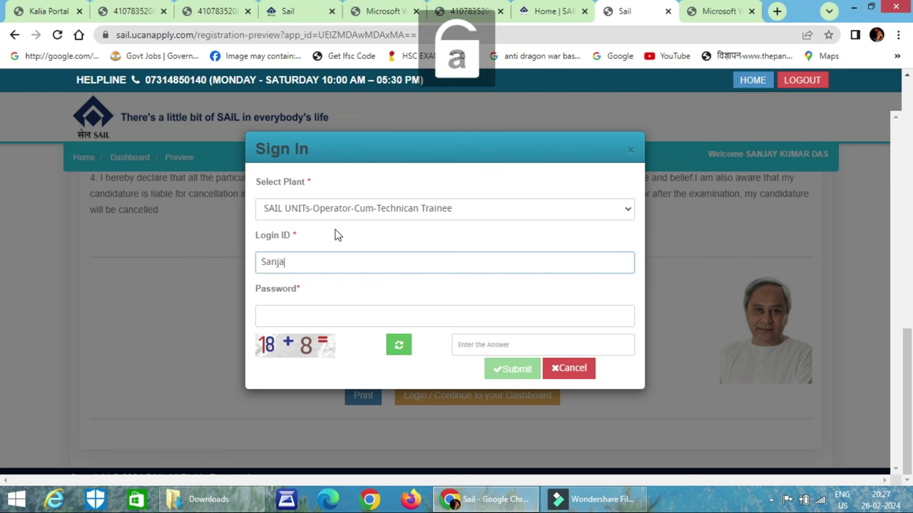
text(y12356)
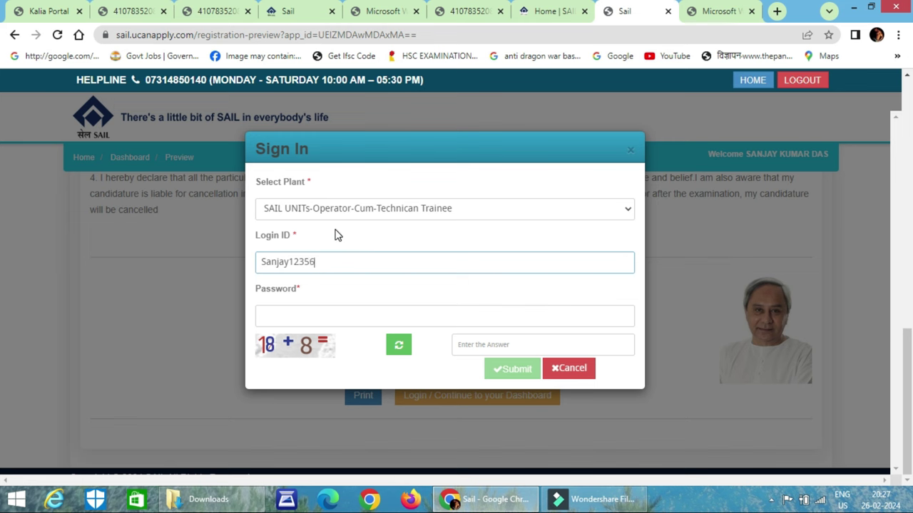
click(297, 316)
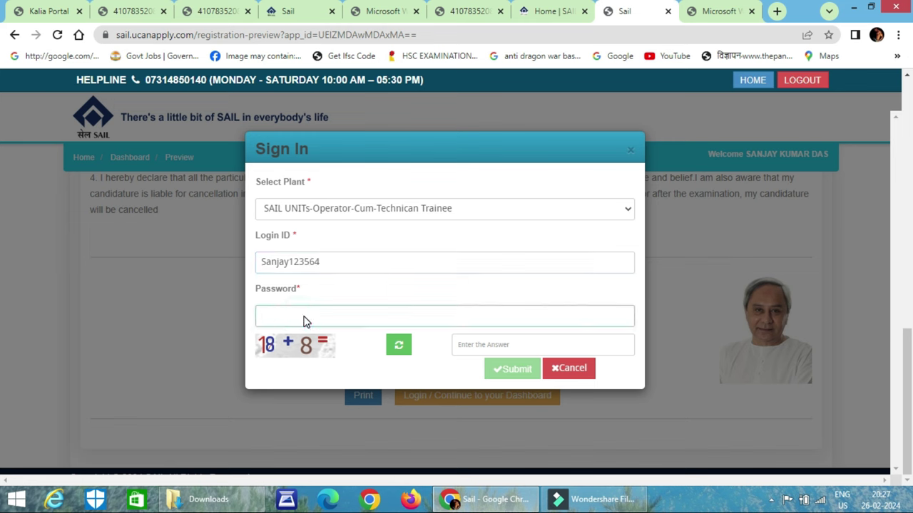
key(Caps_Lock)
text(S)
key(Caps_Lock)
text(anjay)
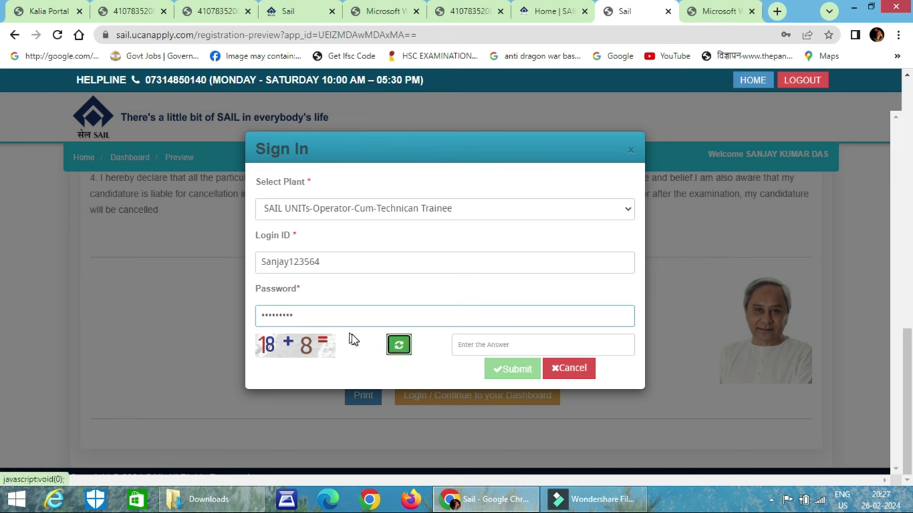
Answer the captcha with 26 and submit the sign-in to reach the Candidate Dashboard
click(515, 347)
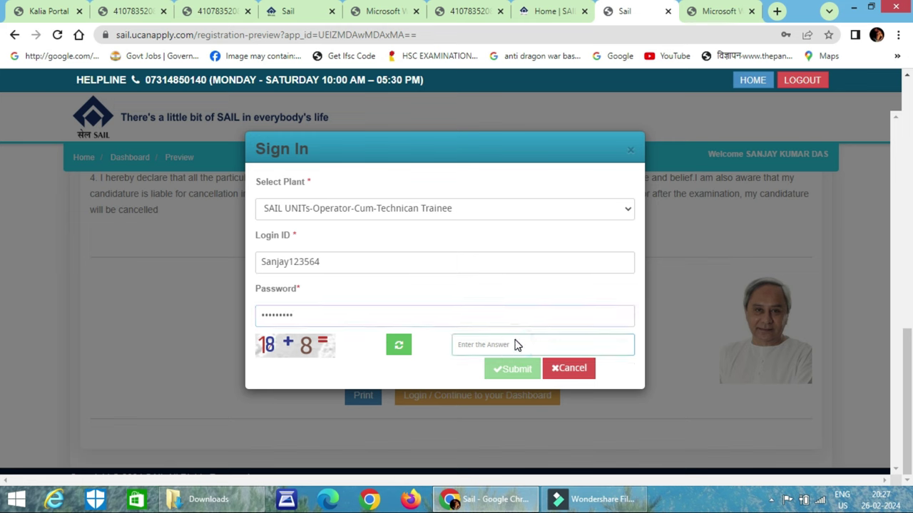
text(26)
click(512, 367)
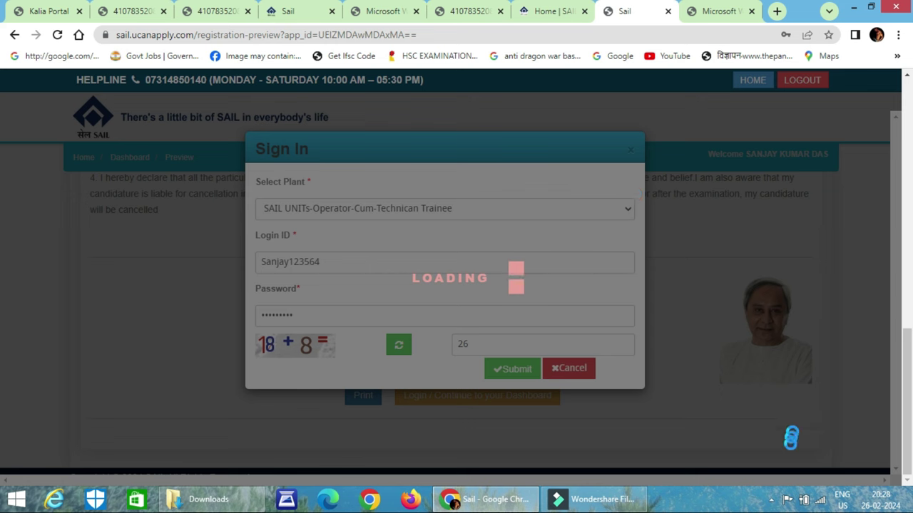
click(772, 500)
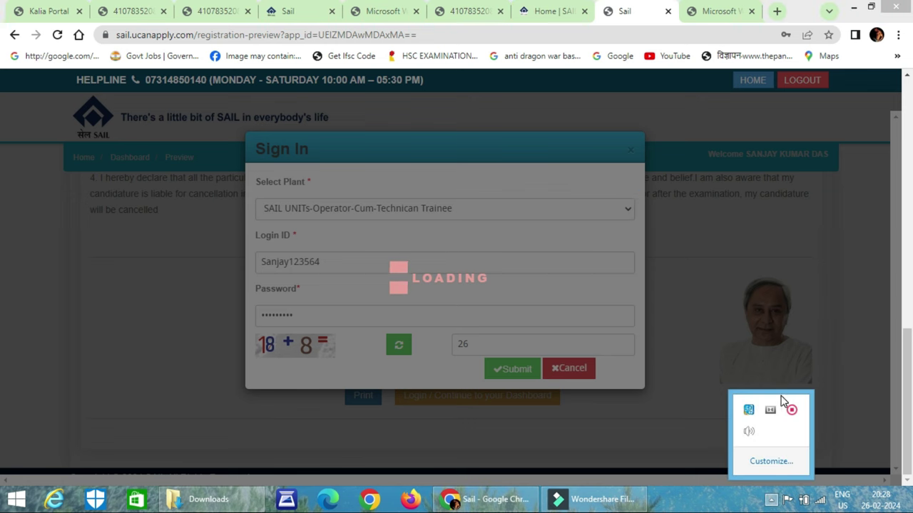
click(791, 410)
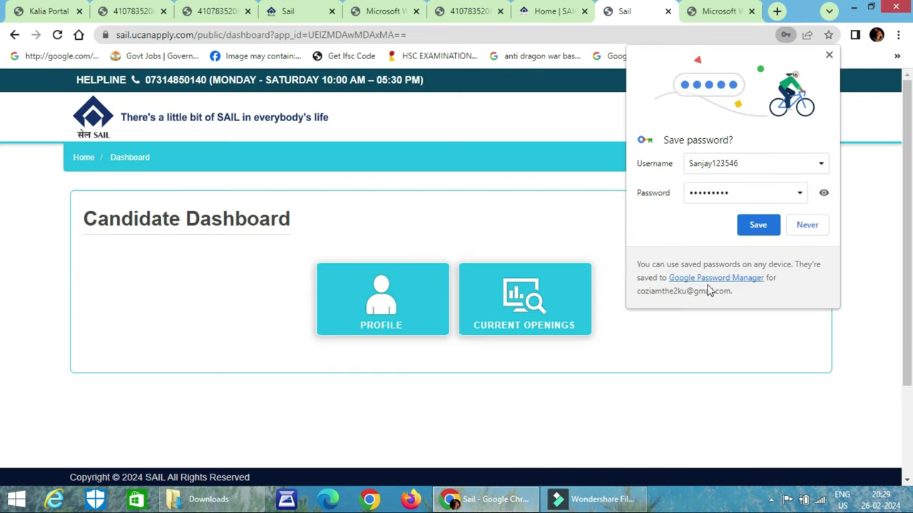
Save the login credentials in Chrome's 'Save password?' bubble
click(776, 227)
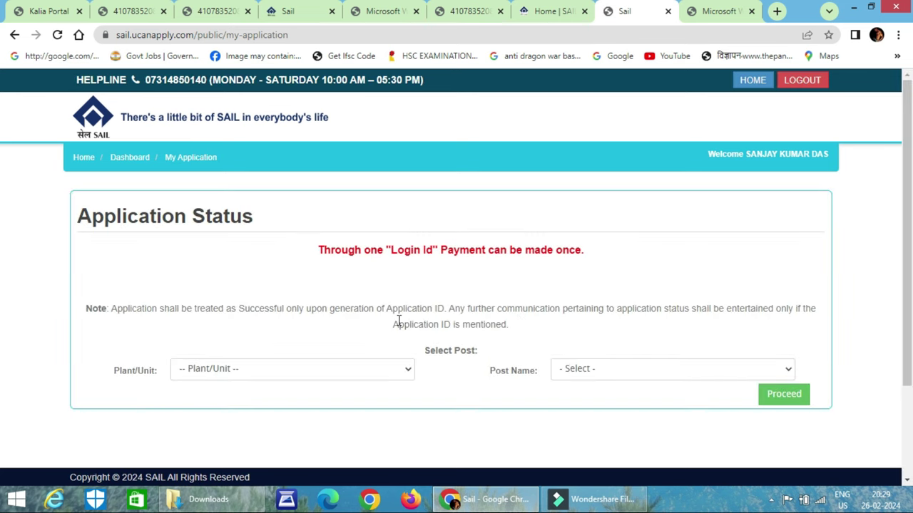
Choose SAIL UNITs-Operator-Cum-Technican Trainee as Plant/Unit and OCT (Trainee) (Mechanical) as Post Name, then proceed
click(307, 369)
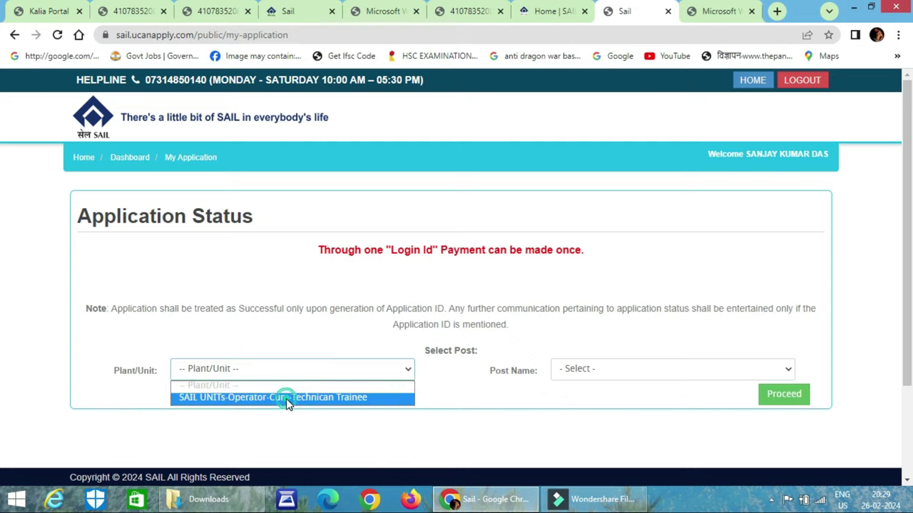
click(290, 397)
click(580, 376)
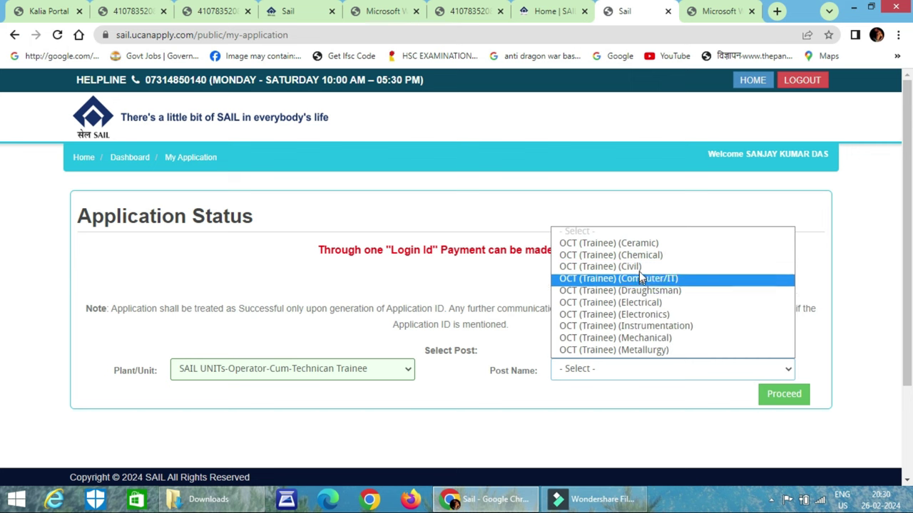
click(650, 337)
click(782, 401)
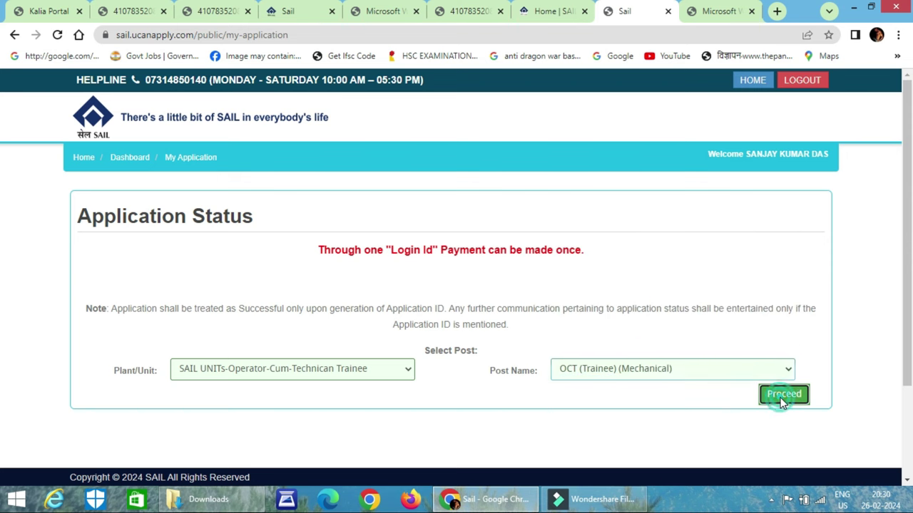
Continue from the status table, tick the Recruitment Detail declaration, and save and continue
scroll(498, 299, down, 3)
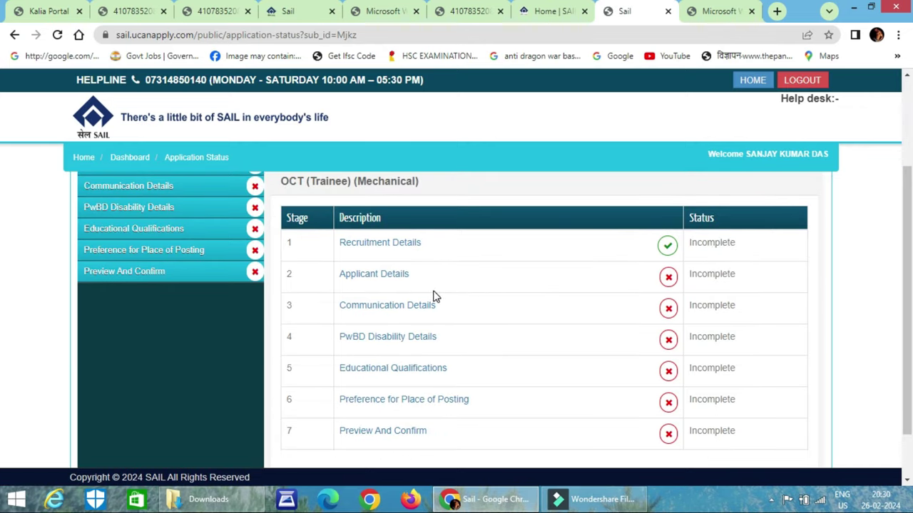
scroll(627, 300, down, 2)
click(793, 430)
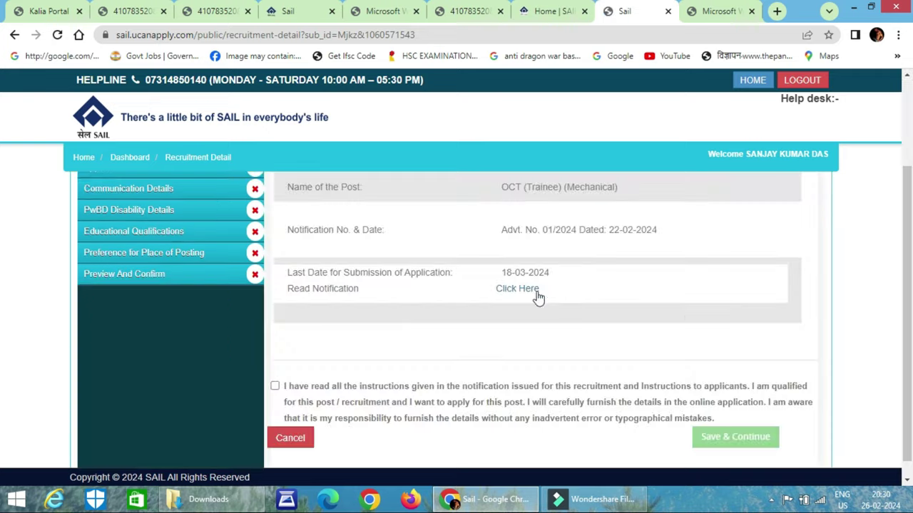
scroll(561, 307, up, 2)
scroll(561, 308, down, 3)
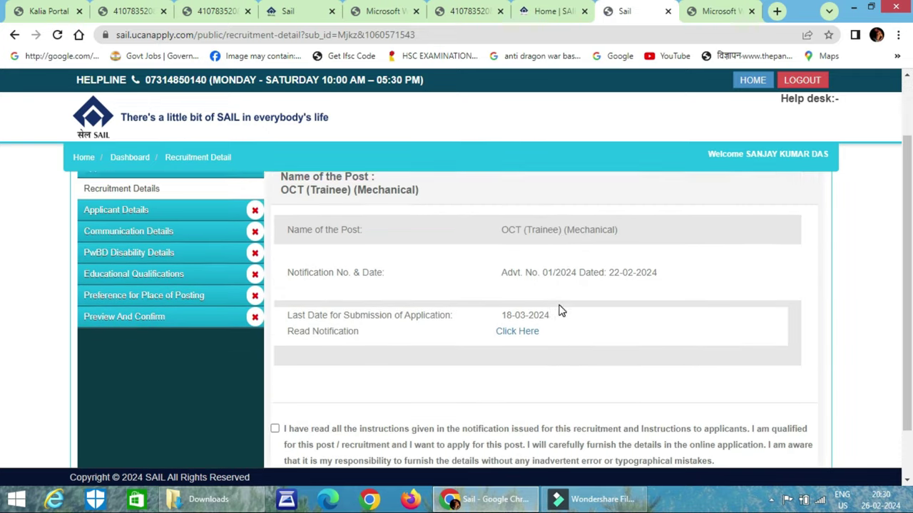
click(275, 373)
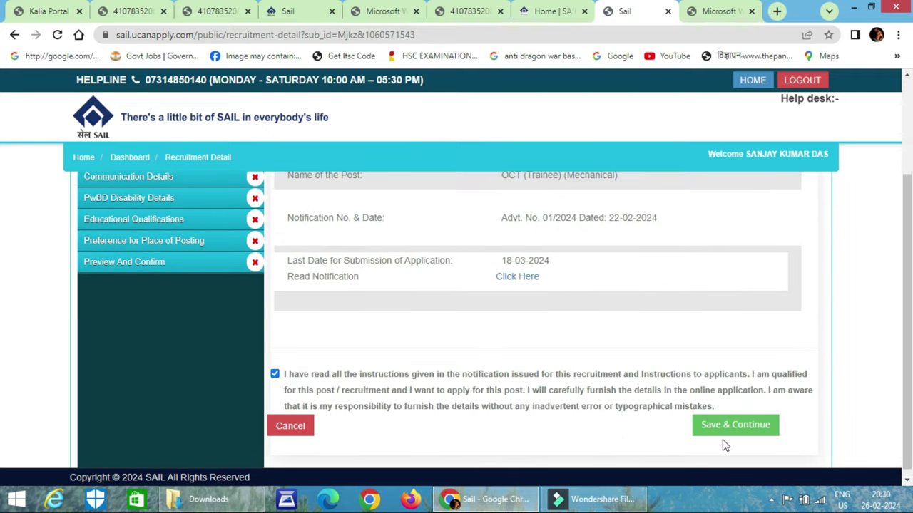
click(724, 425)
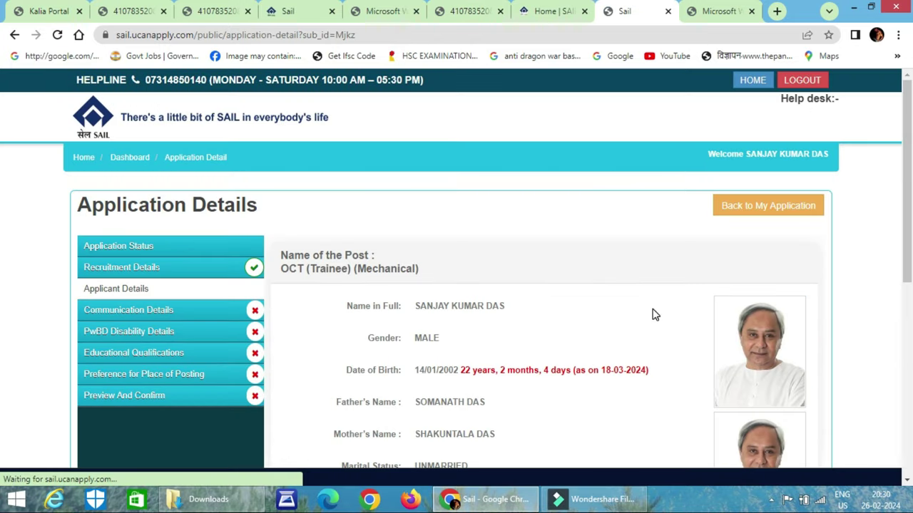
Confirm the applicant details, then certify and save the communication details
scroll(652, 314, down, 3)
scroll(655, 316, down, 5)
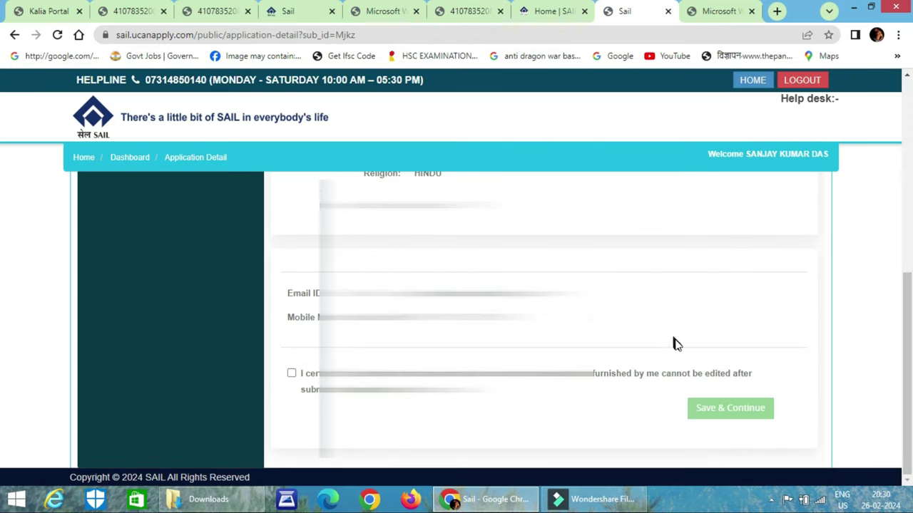
click(702, 408)
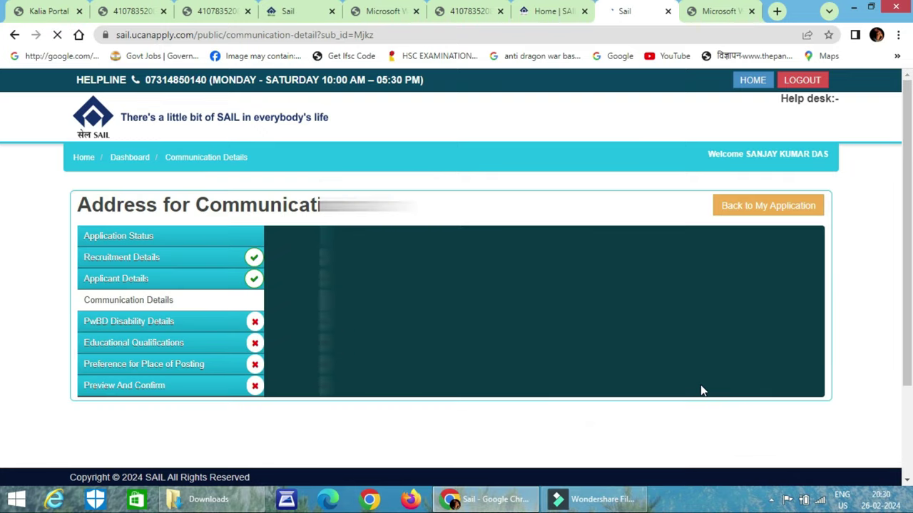
scroll(626, 338, down, 3)
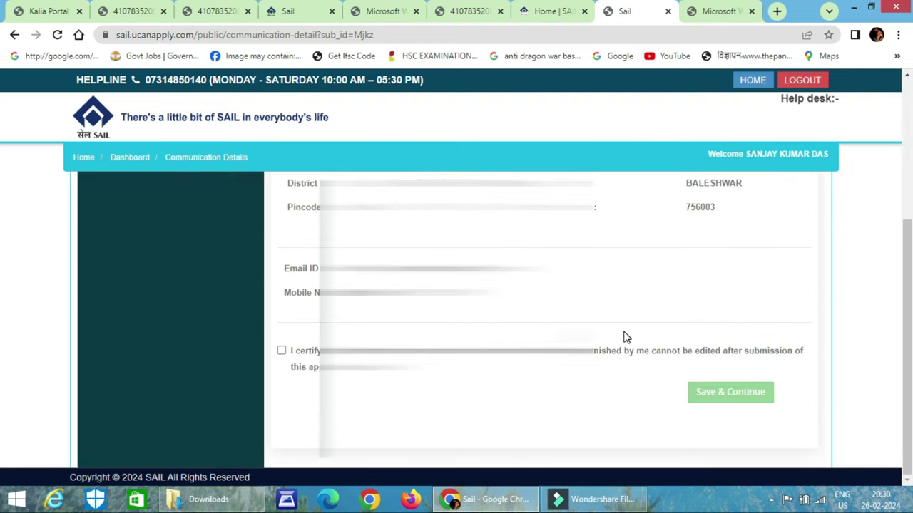
click(283, 351)
click(737, 406)
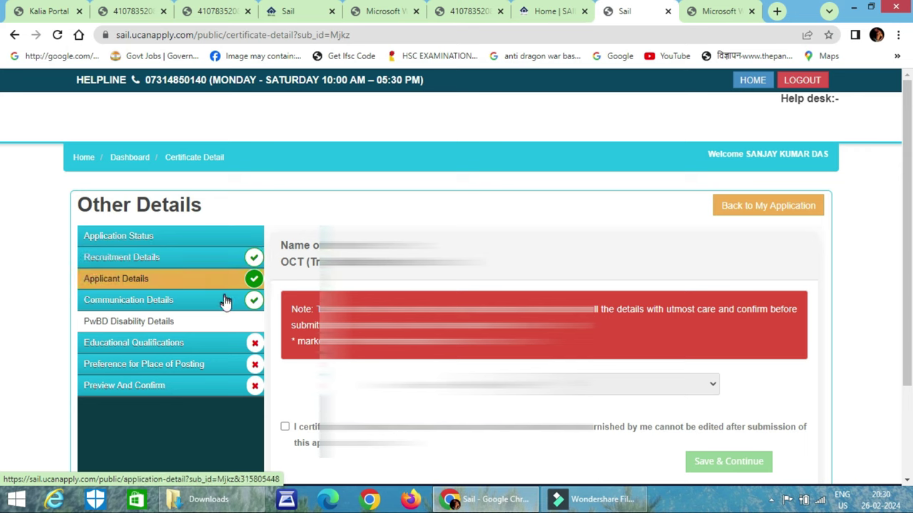
Certify and save the PwBD disability details
click(207, 344)
scroll(207, 344, down, 1)
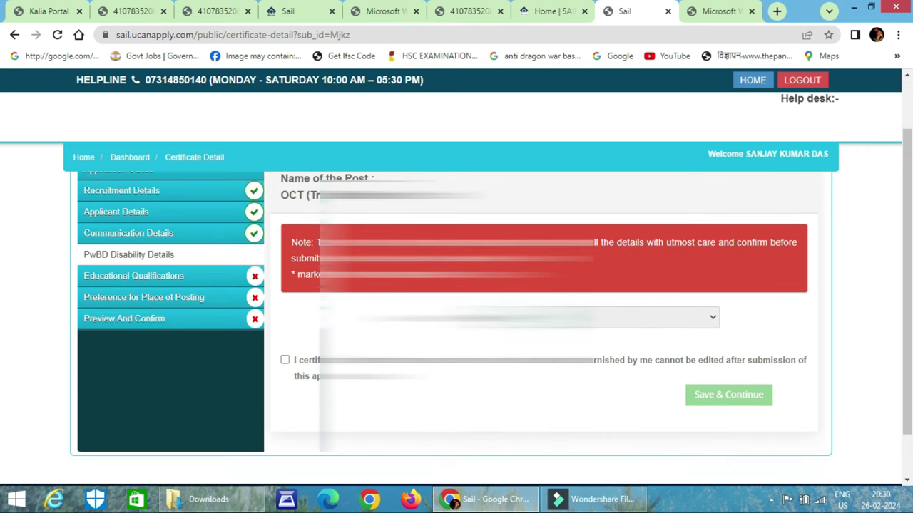
click(285, 362)
click(744, 393)
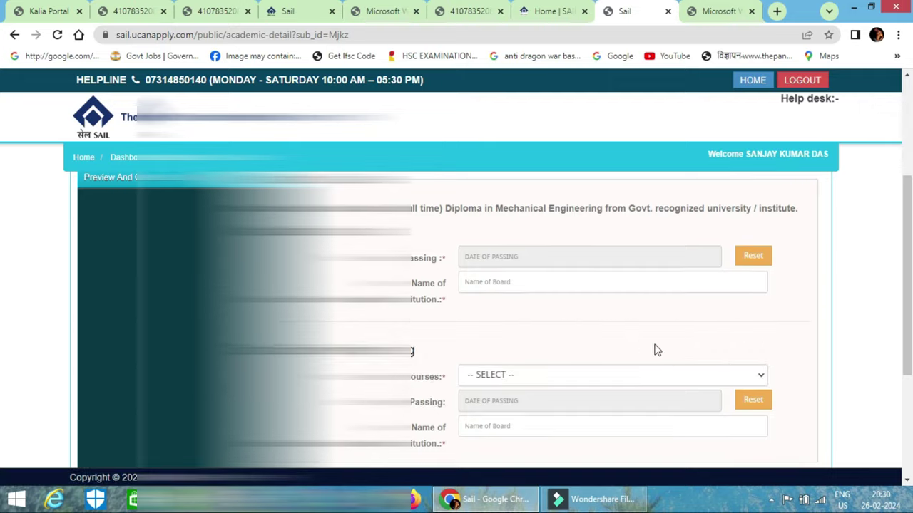
Set the first qualification's passing date to 02-09-2015 and its board to 'bse odisha'
scroll(424, 357, down, 2)
click(502, 266)
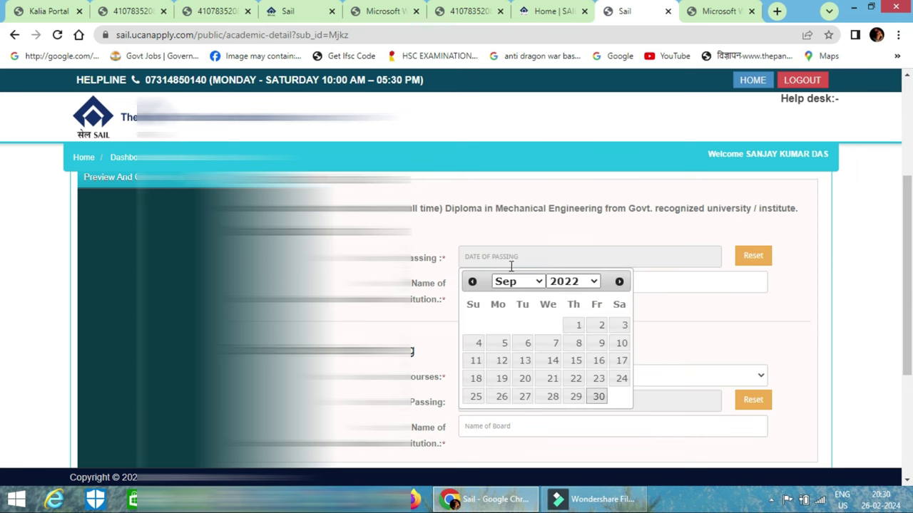
click(565, 284)
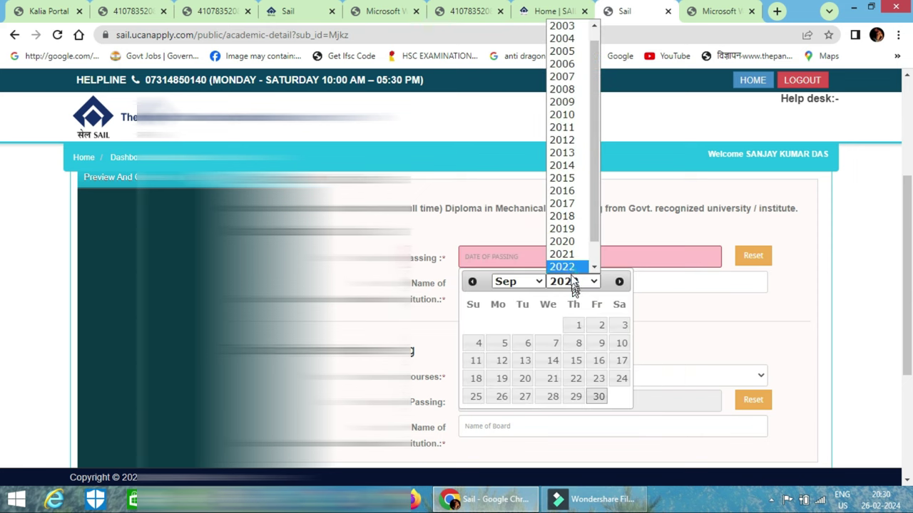
click(574, 179)
click(550, 327)
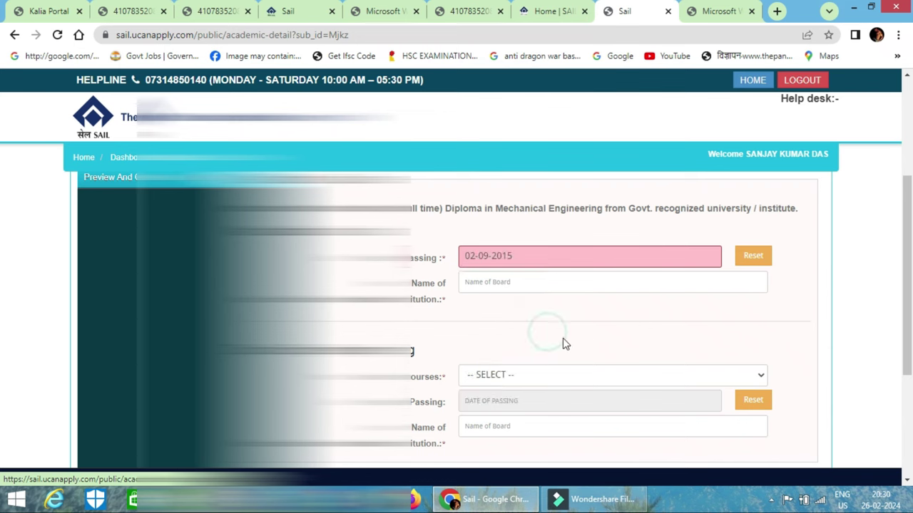
click(681, 283)
click(666, 279)
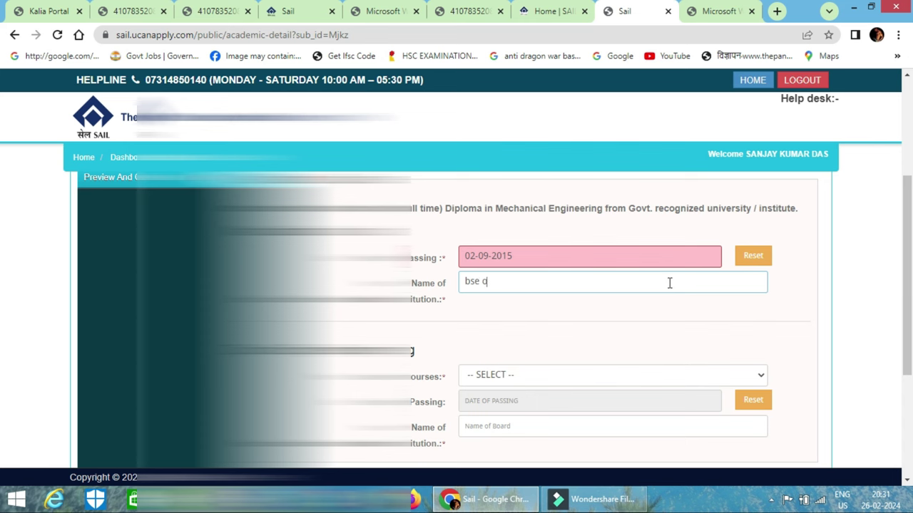
click(638, 321)
Select DIPLOMA IN MECHANICAL ENGINEERING as the course, passed 16-09-2021
scroll(656, 324, down, 1)
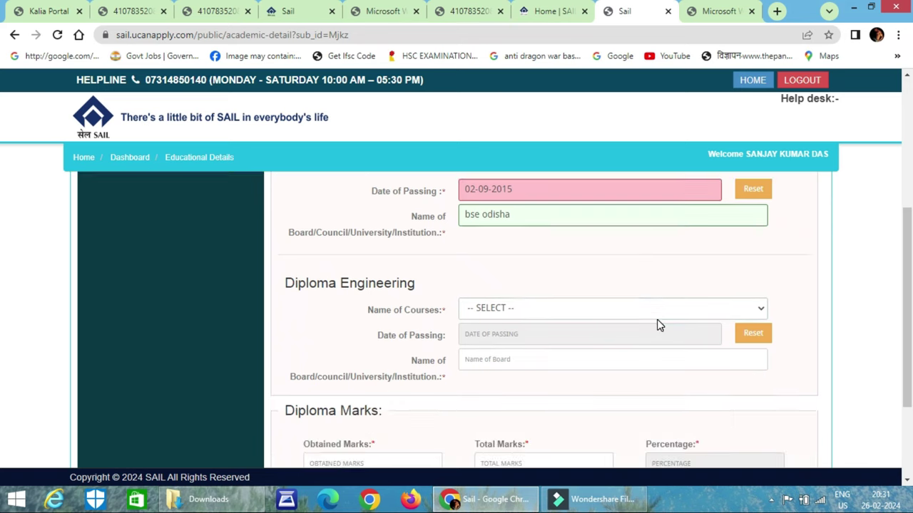
click(594, 308)
click(575, 334)
click(572, 339)
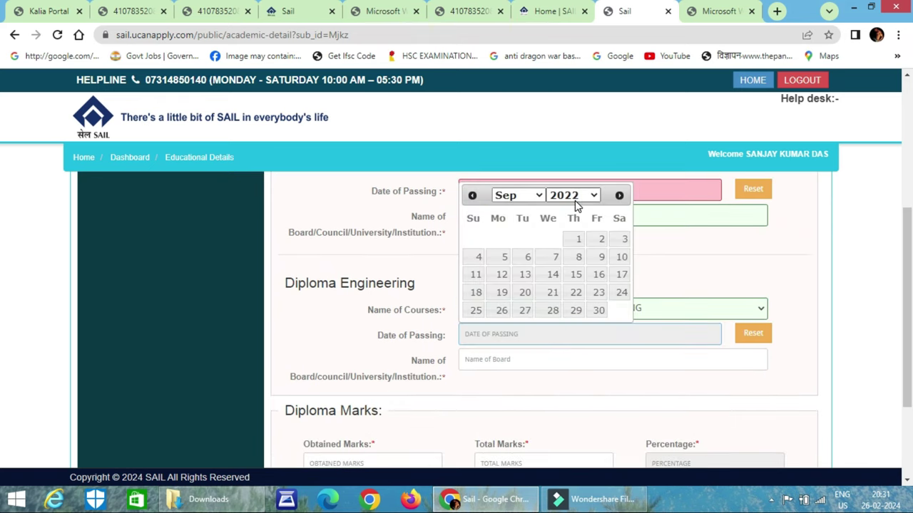
click(575, 200)
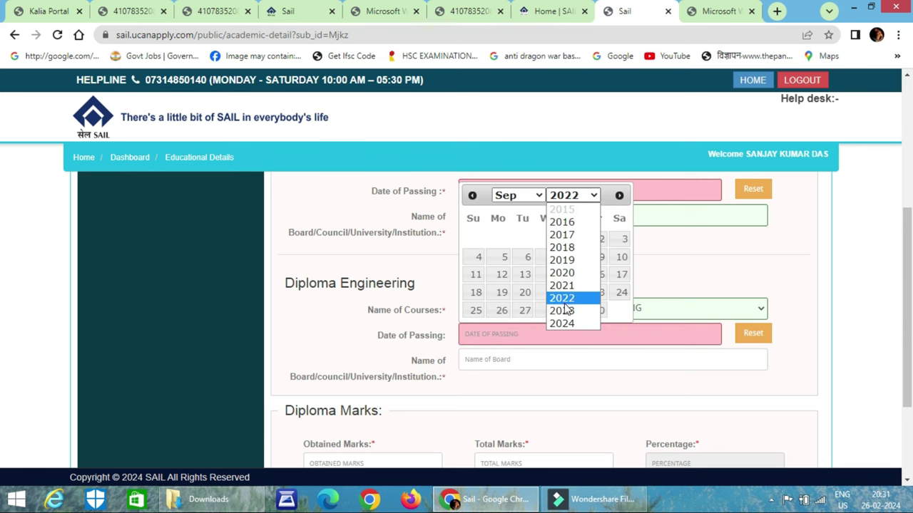
click(563, 285)
click(572, 275)
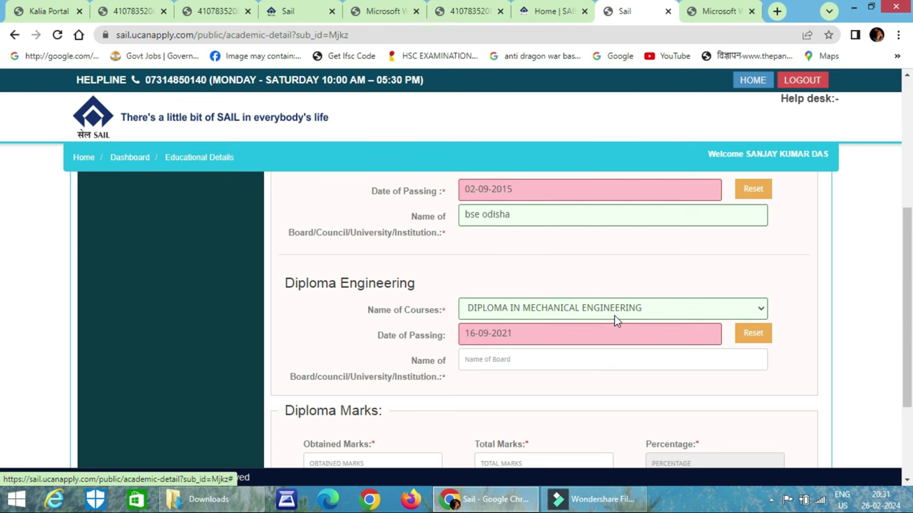
Enter the diploma board 'scte vt' and marks 1500 of 2500, giving 60.00%
scroll(564, 335, down, 1)
click(531, 290)
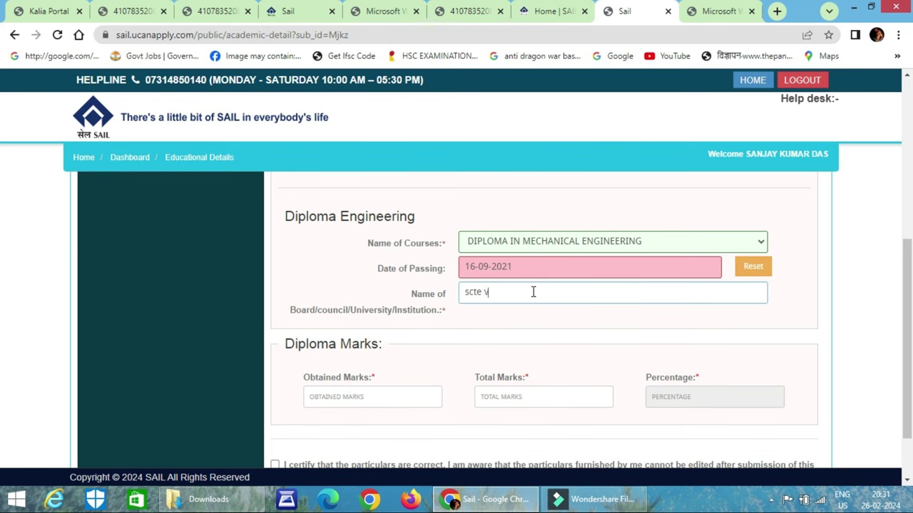
scroll(533, 291, down, 1)
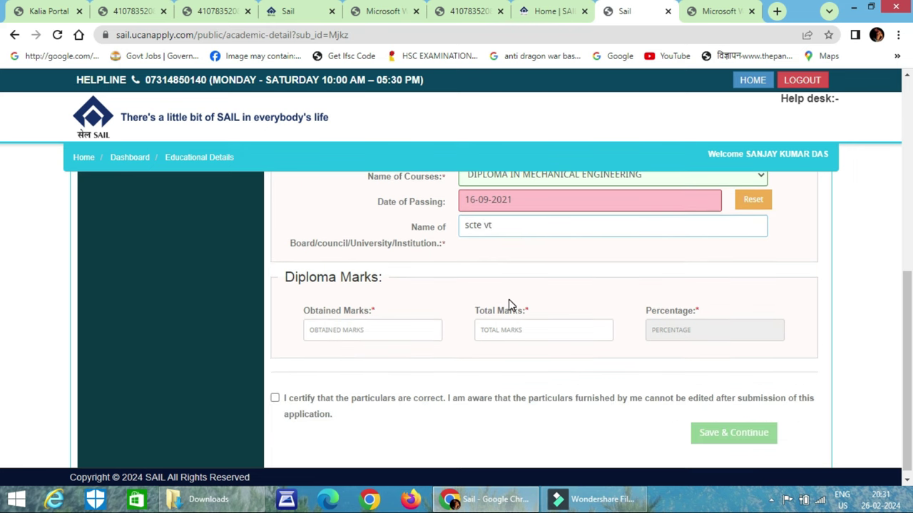
click(351, 330)
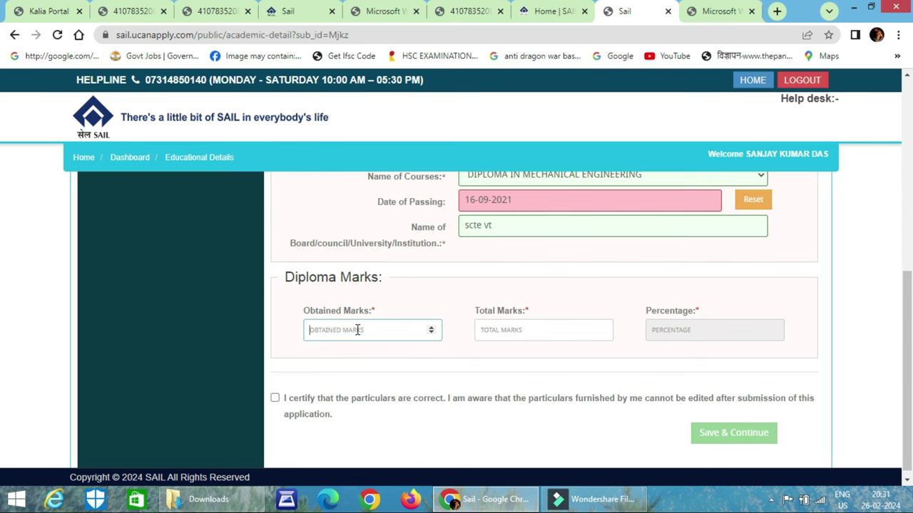
text(1500)
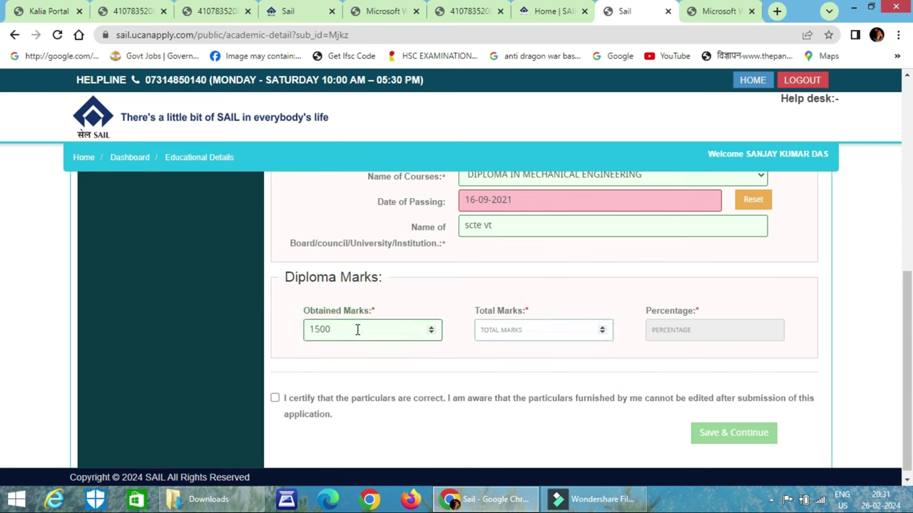
text(2500)
key(Tab)
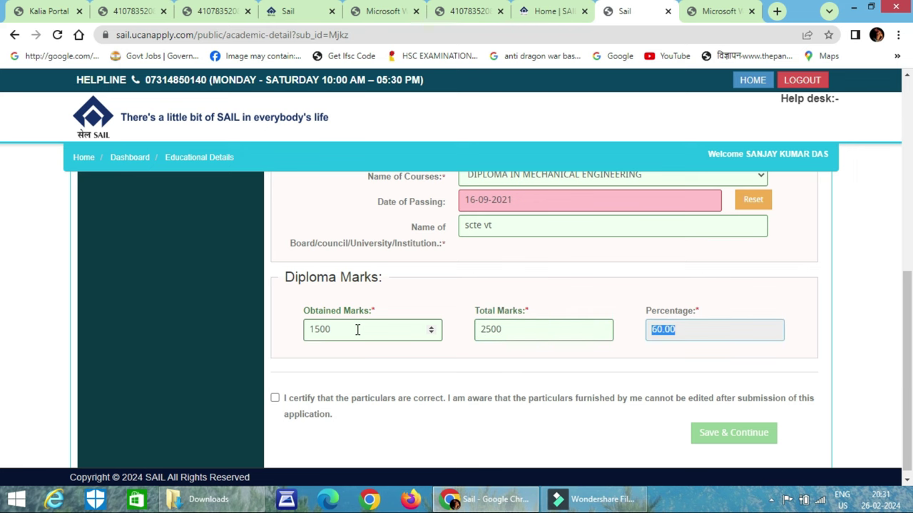
Certify the educational particulars and confirm saving the qualification details
scroll(748, 321, down, 1)
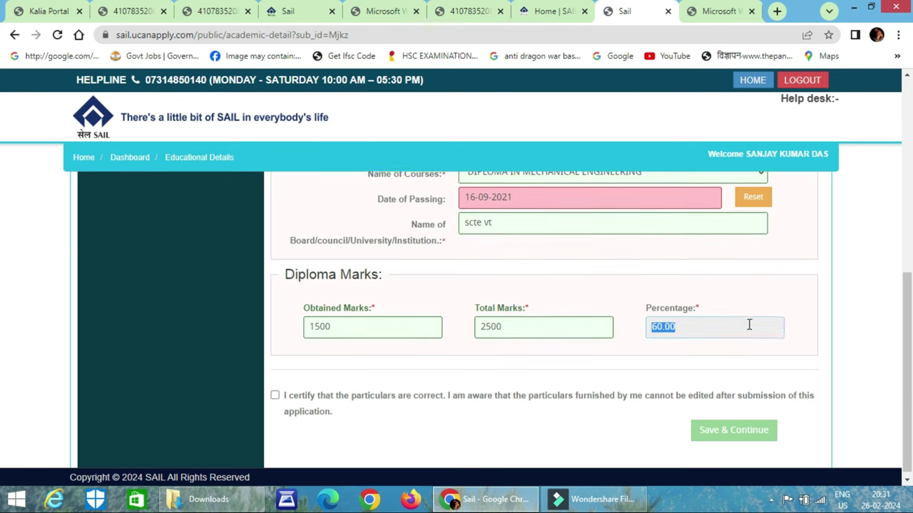
click(275, 392)
click(723, 427)
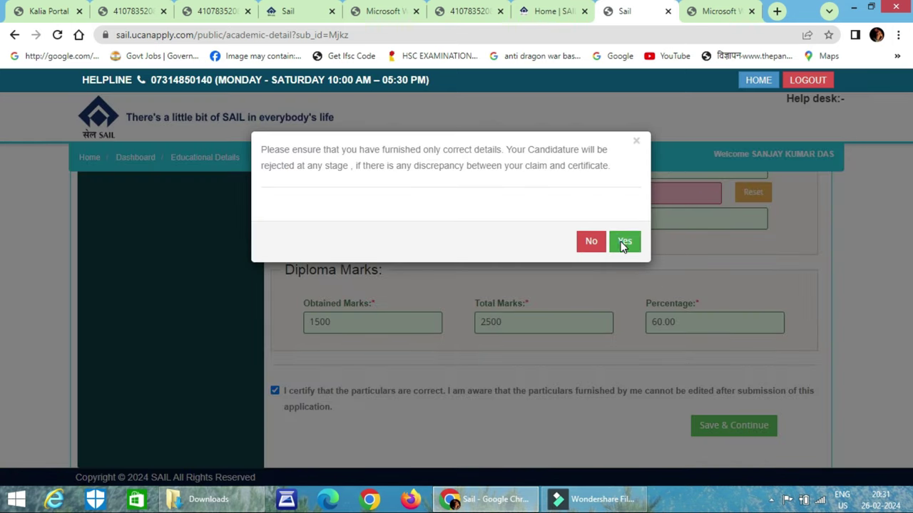
key(Return)
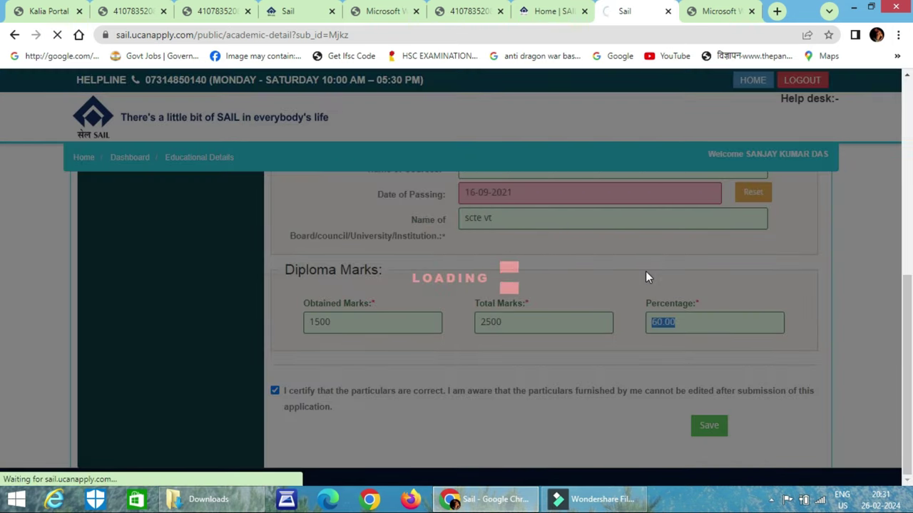
Set posting preferences 1–5 to RSP, BSP, DSP, BSL and ASP
scroll(538, 304, down, 2)
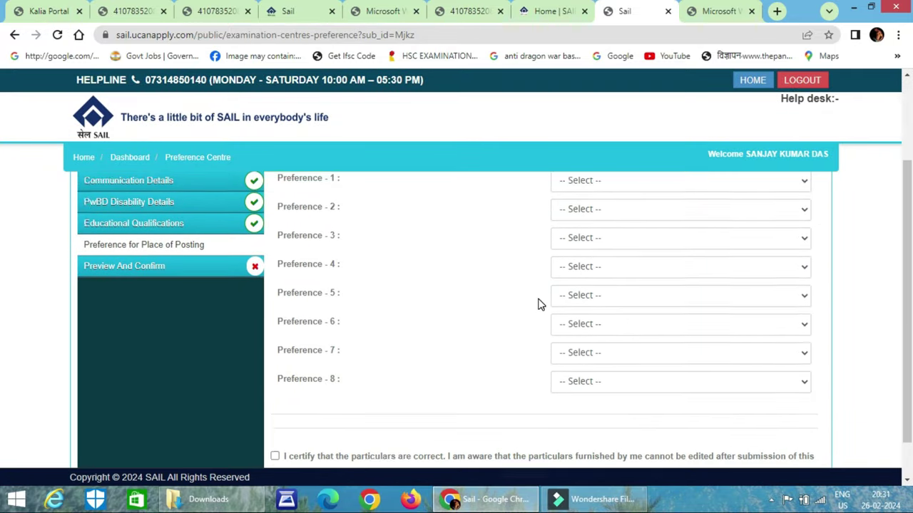
scroll(523, 308, up, 1)
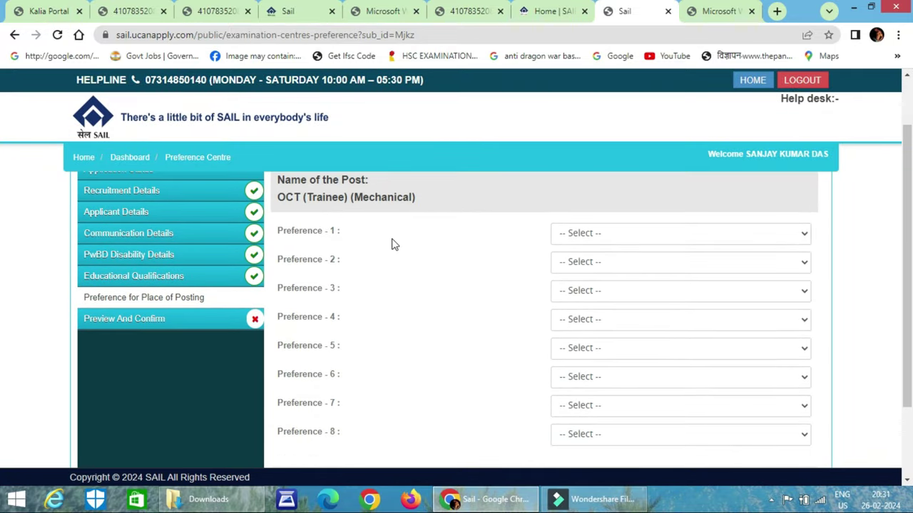
click(629, 238)
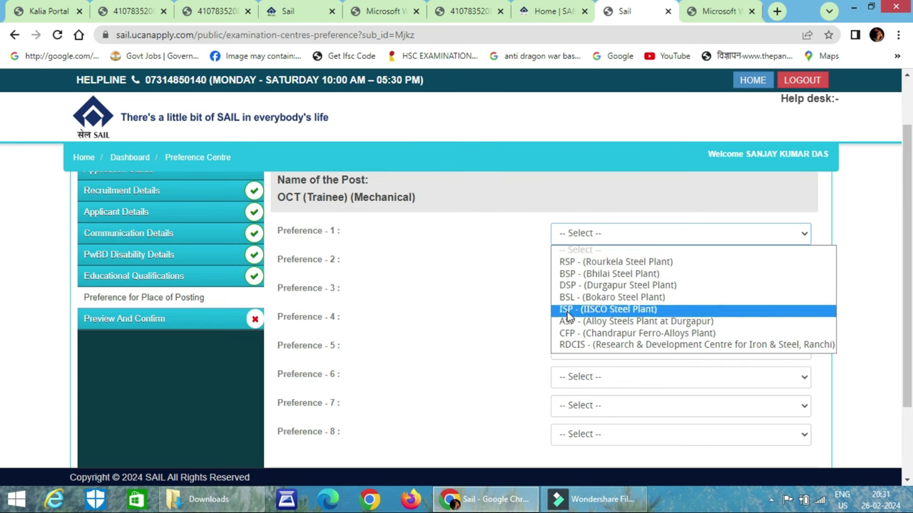
click(605, 262)
click(622, 263)
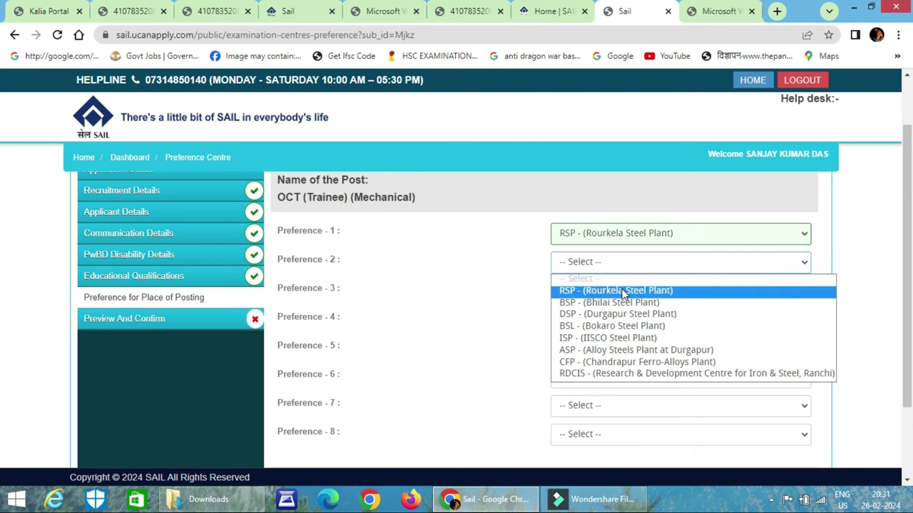
click(623, 291)
click(574, 115)
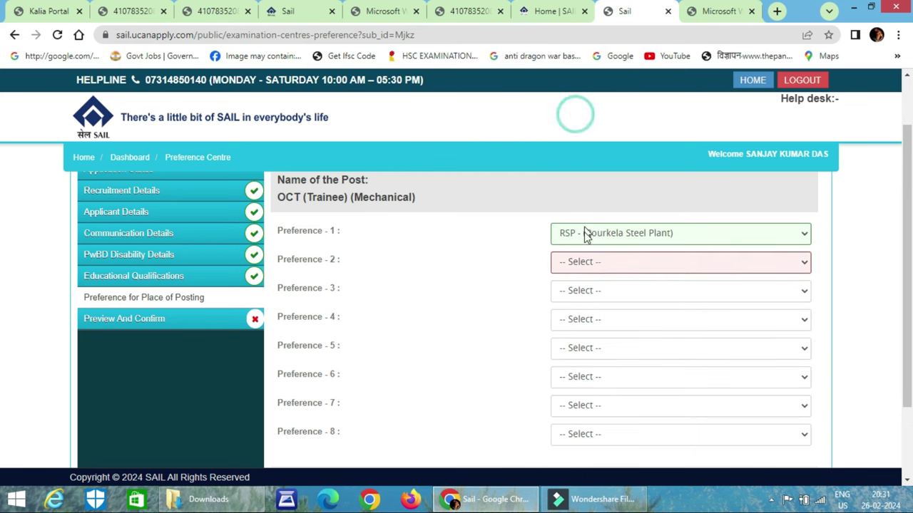
click(585, 262)
click(598, 305)
click(597, 294)
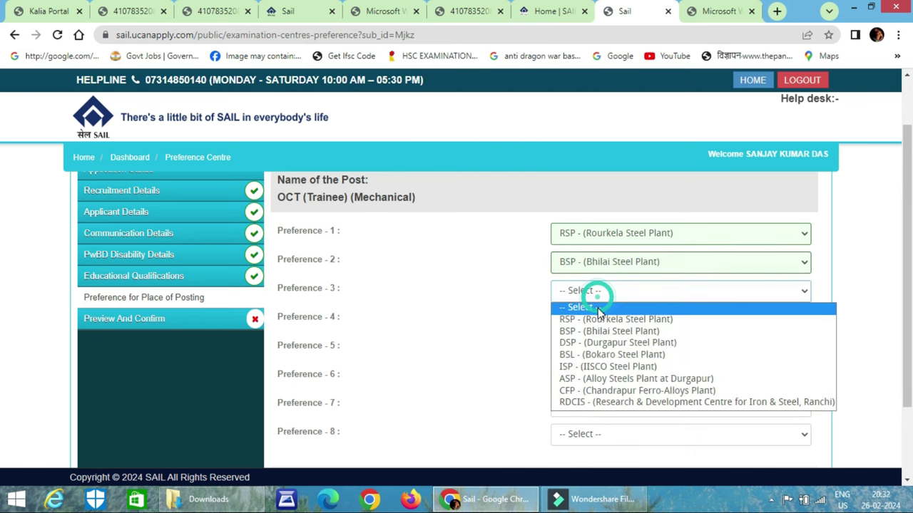
click(604, 343)
click(610, 321)
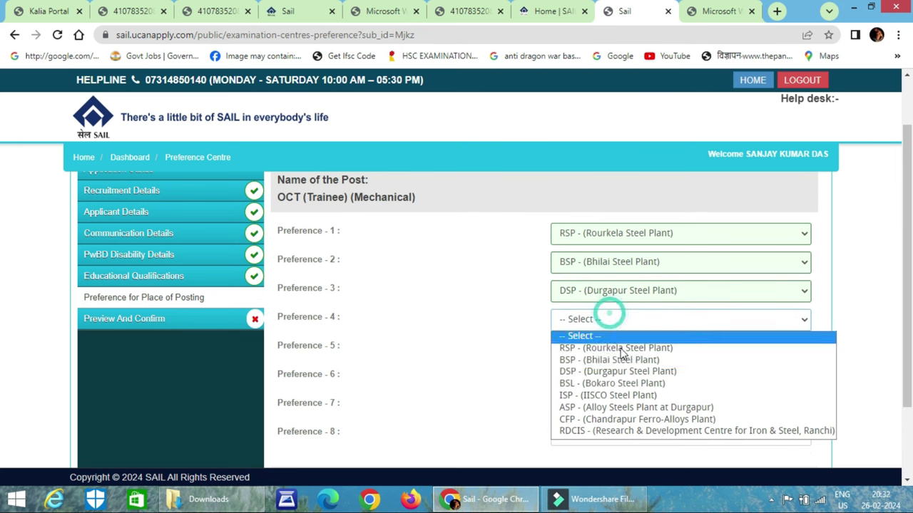
click(631, 379)
click(628, 347)
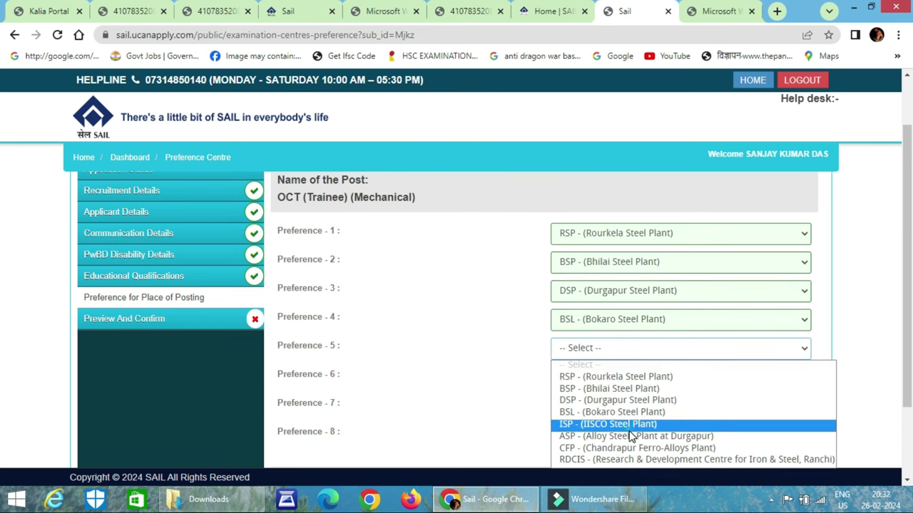
click(631, 436)
Set Preference 6 to RDCIS and Preference 7 to CFP, keeping ASP as Preference 5
scroll(637, 385, down, 2)
click(639, 251)
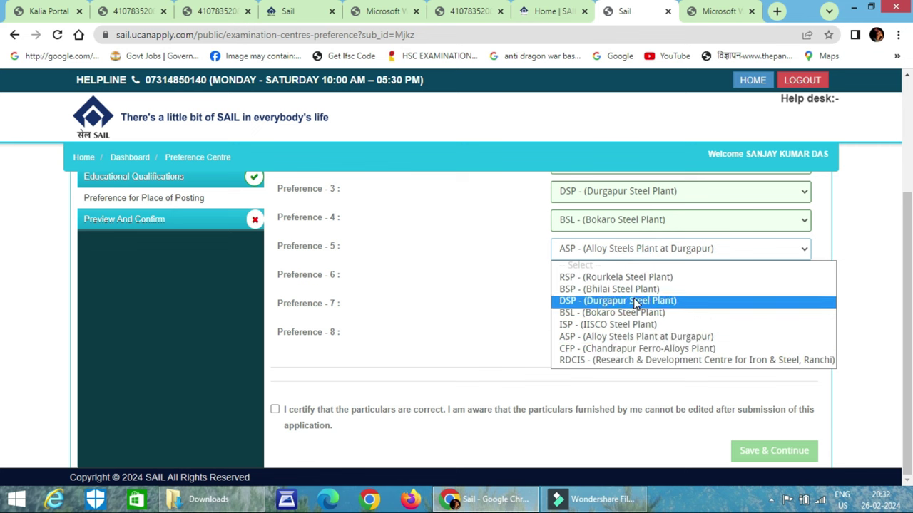
click(638, 277)
click(573, 111)
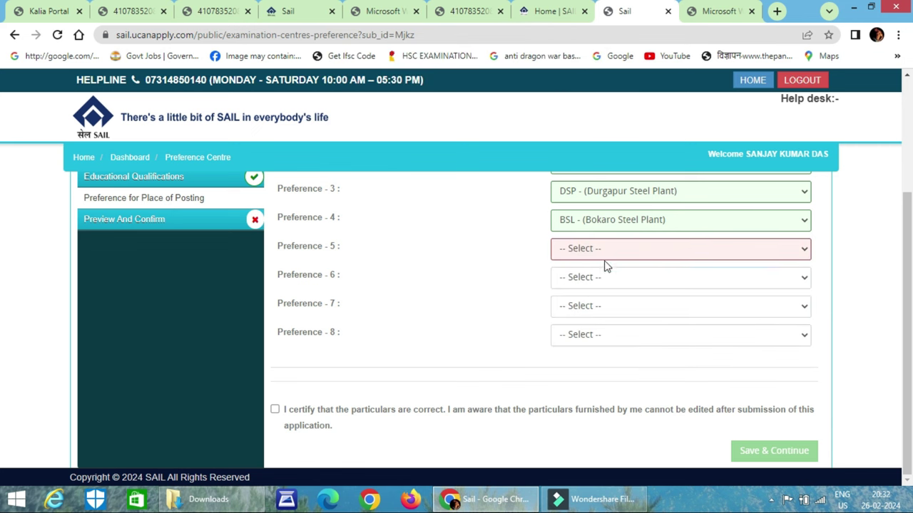
click(603, 278)
click(616, 389)
click(649, 249)
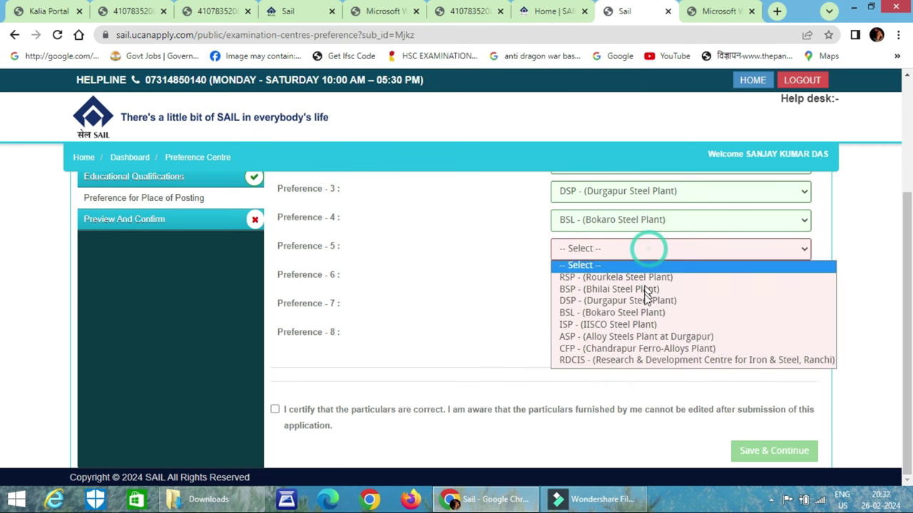
click(638, 339)
click(611, 308)
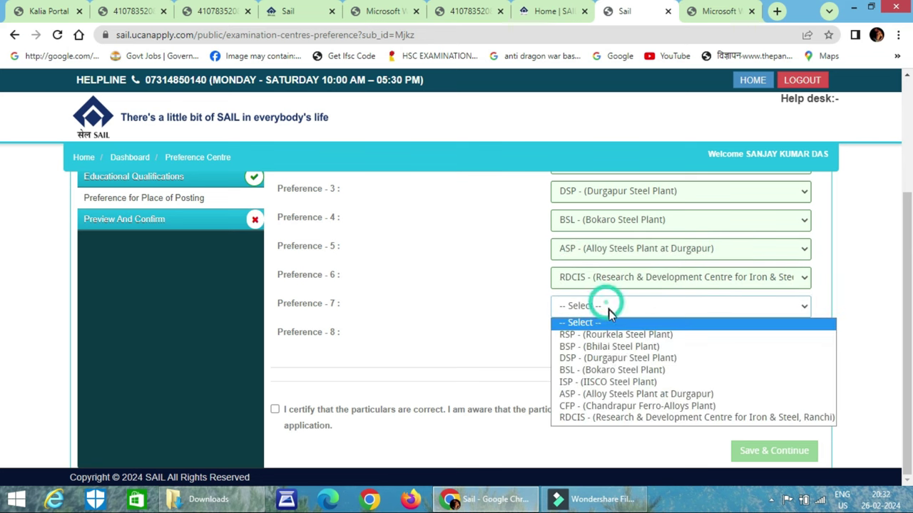
click(618, 406)
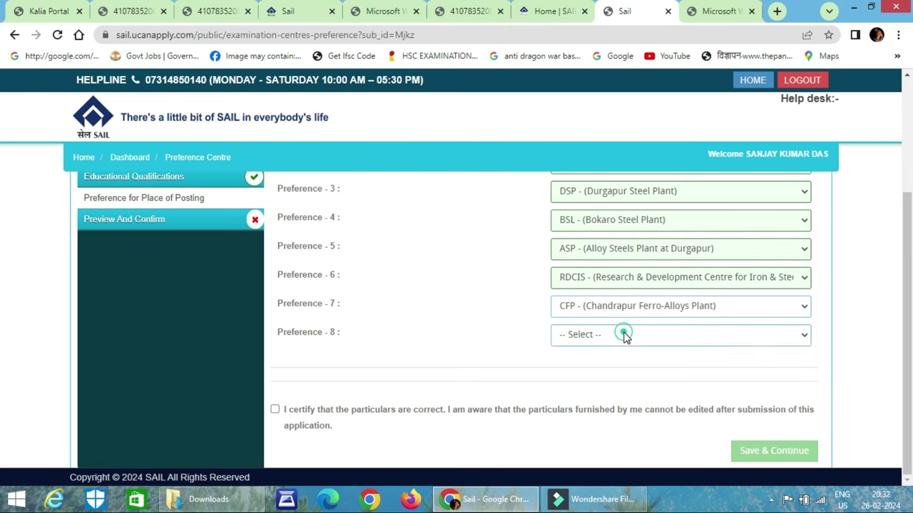
click(623, 332)
click(628, 405)
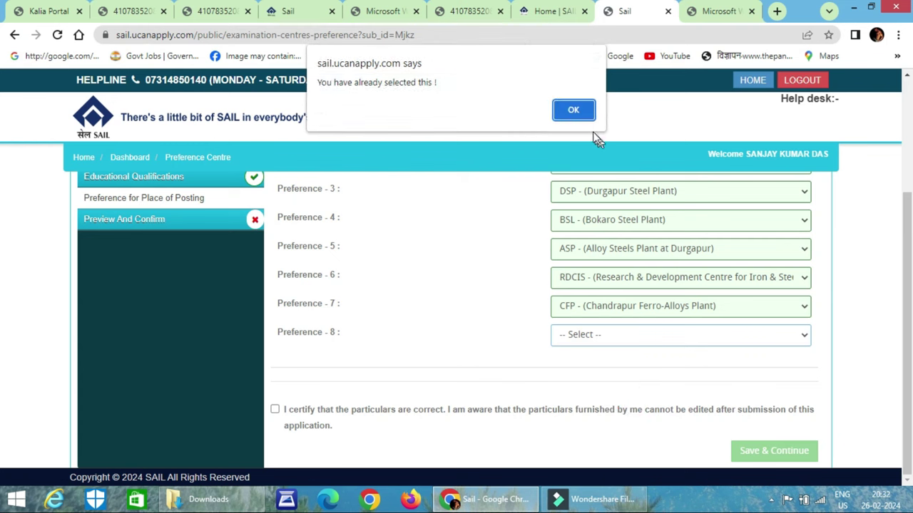
click(575, 111)
Set Preference 8 to ISP, certify the particulars, and save the preferences
click(280, 410)
click(770, 457)
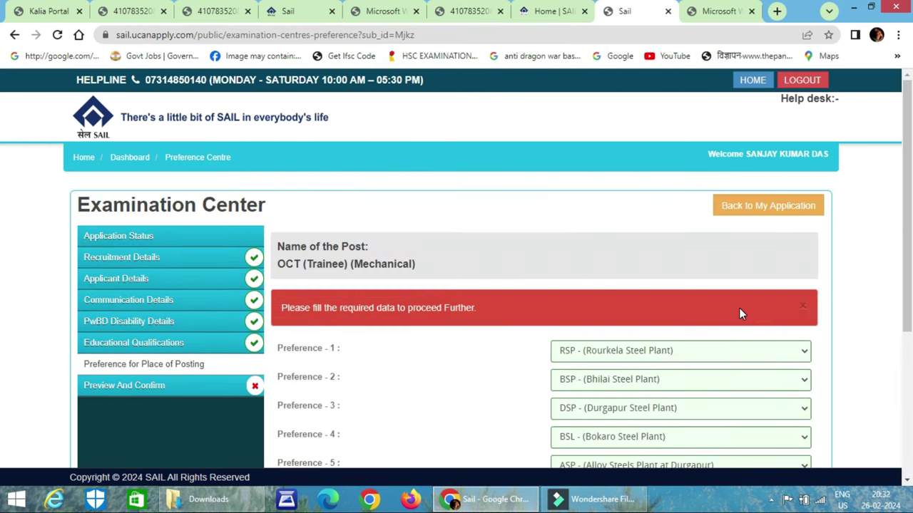
scroll(741, 314, down, 3)
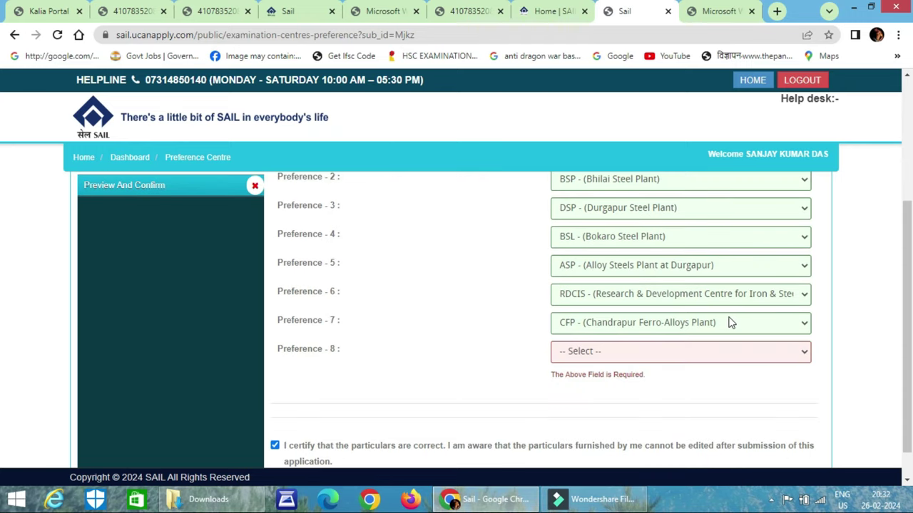
click(652, 355)
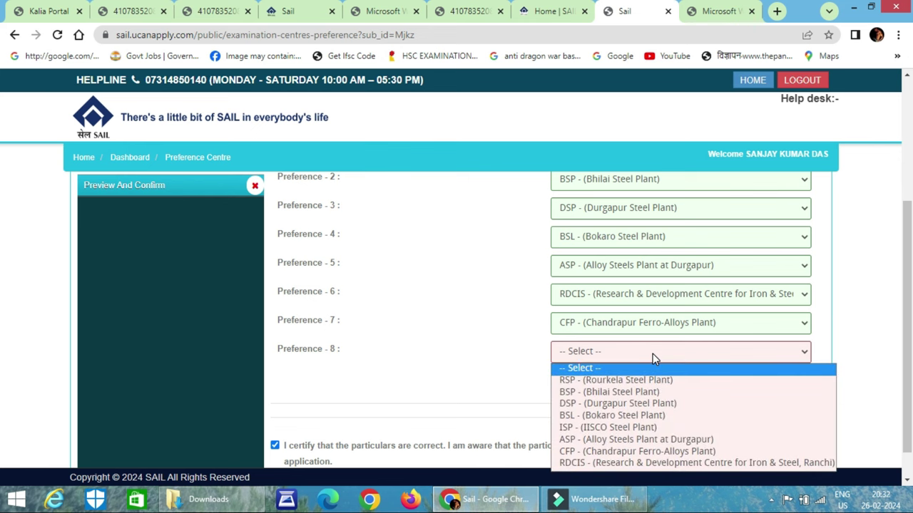
click(635, 428)
scroll(683, 398, down, 2)
click(772, 438)
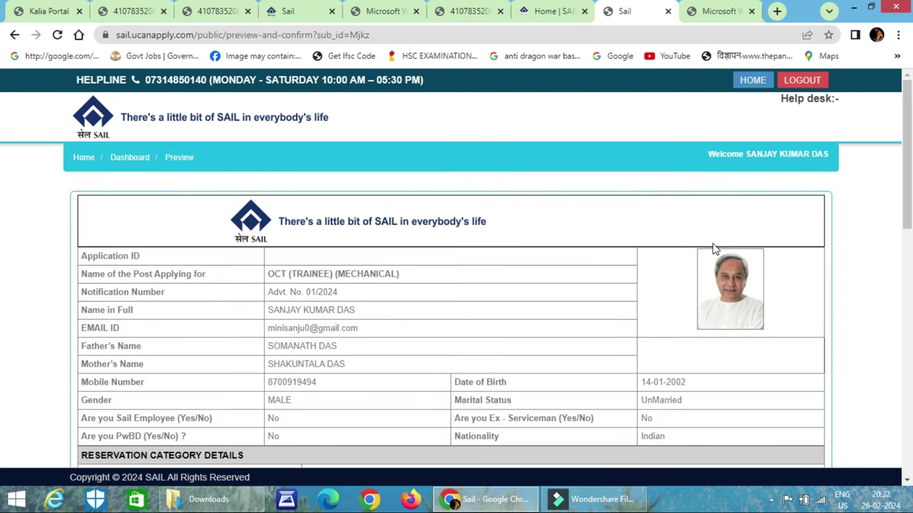
Tick I CONFIRM THE ABOVE, finally submit the application, and go to Make Payment (500.00 fee)
scroll(631, 249, down, 3)
scroll(638, 264, down, 8)
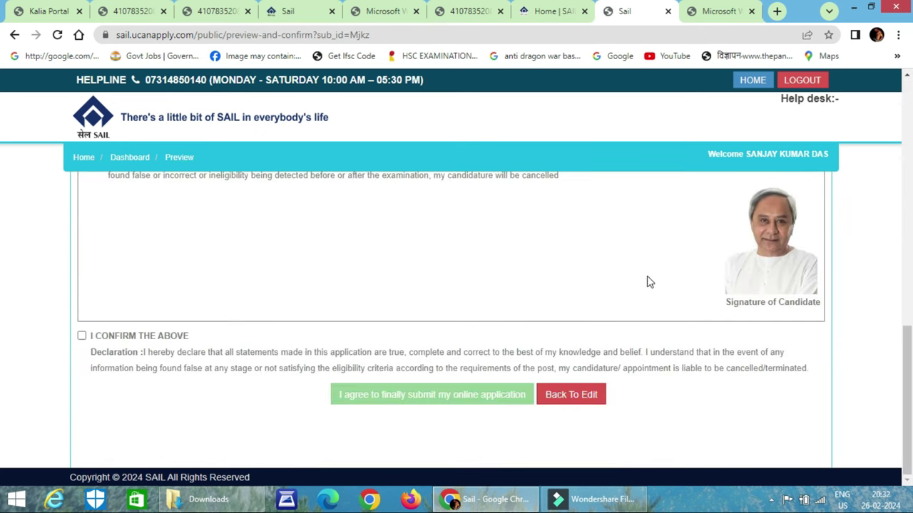
click(83, 336)
click(586, 277)
click(469, 398)
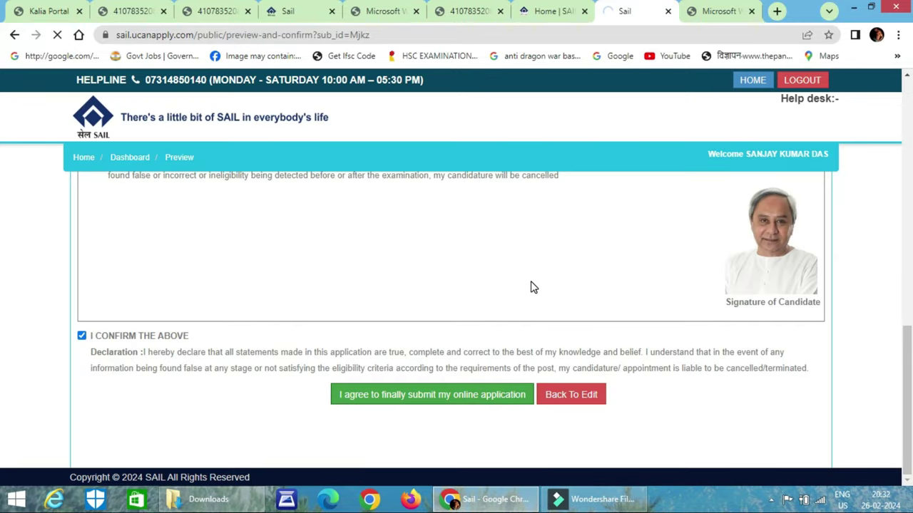
scroll(518, 182, down, 15)
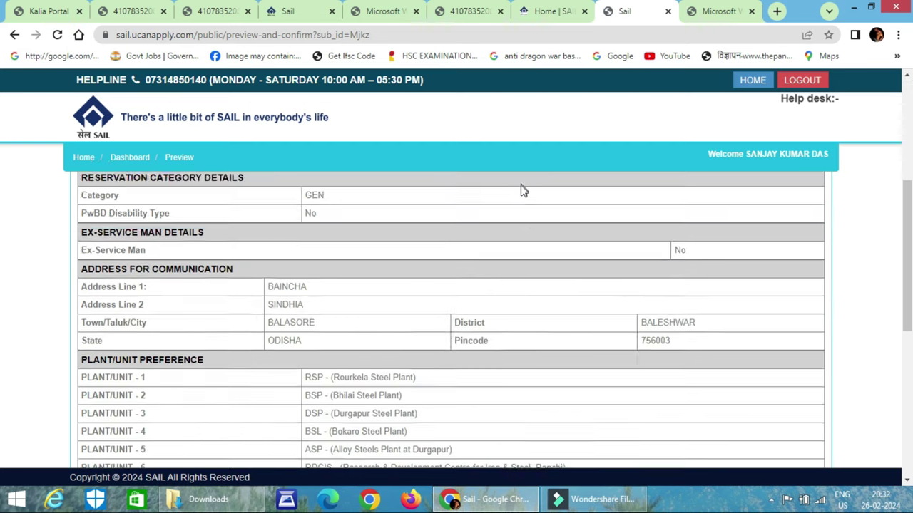
click(544, 389)
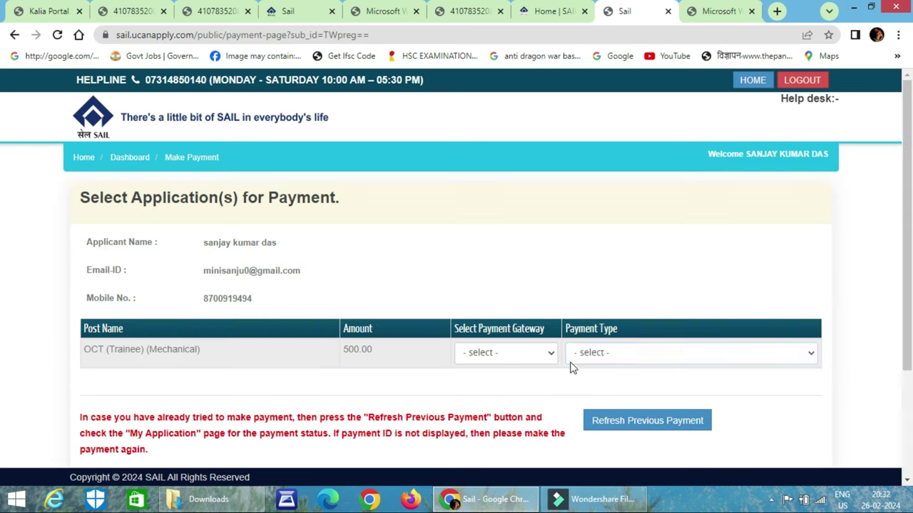
Select Rozarpay Pay as the payment gateway and ONLINE as the payment type
scroll(224, 297, down, 1)
click(489, 286)
click(509, 316)
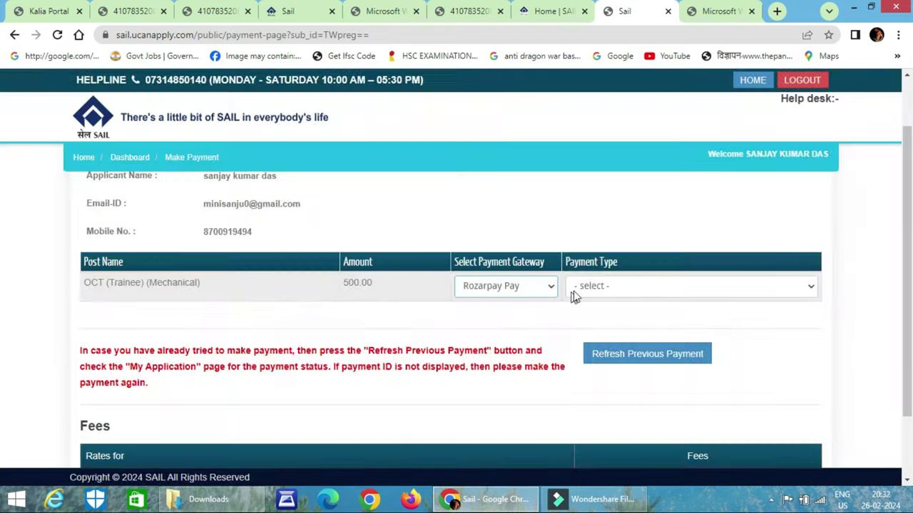
click(597, 287)
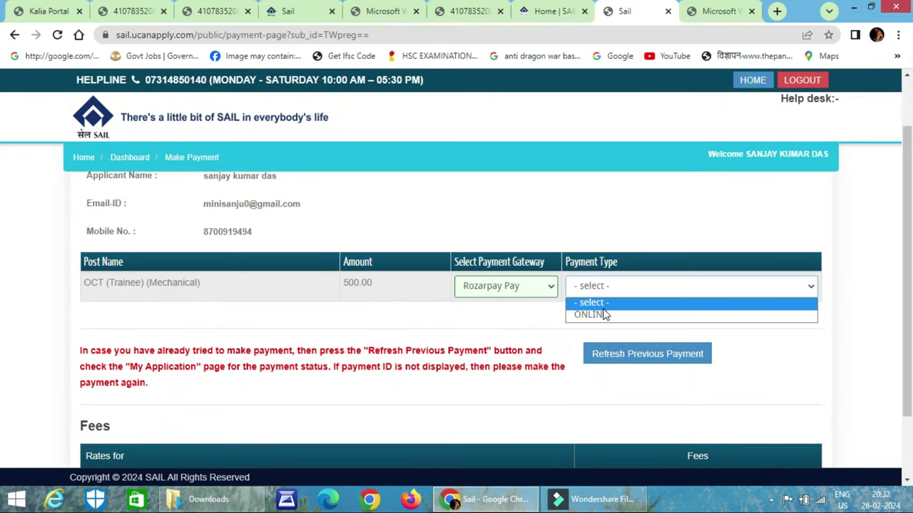
click(603, 316)
Pay by Credit Card for the Rs.510.20 total and proceed to the payment summary
scroll(470, 323, down, 2)
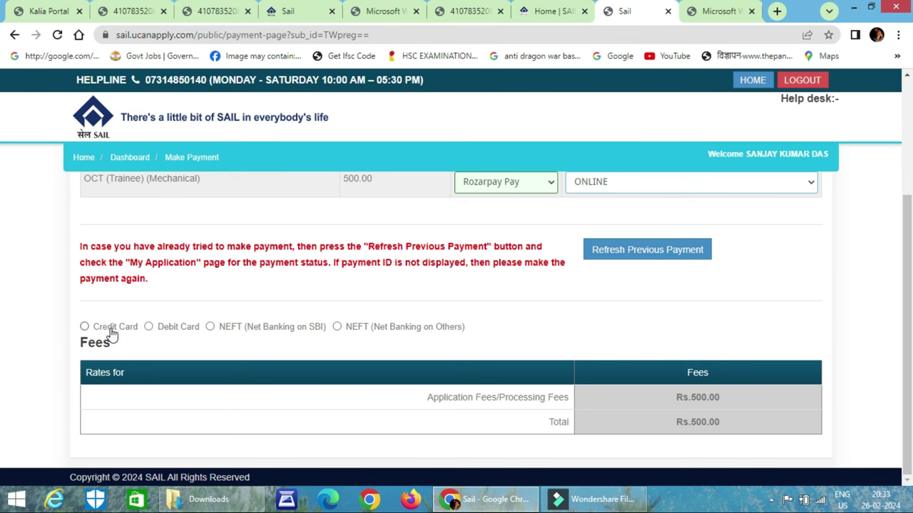
click(108, 326)
scroll(259, 333, down, 1)
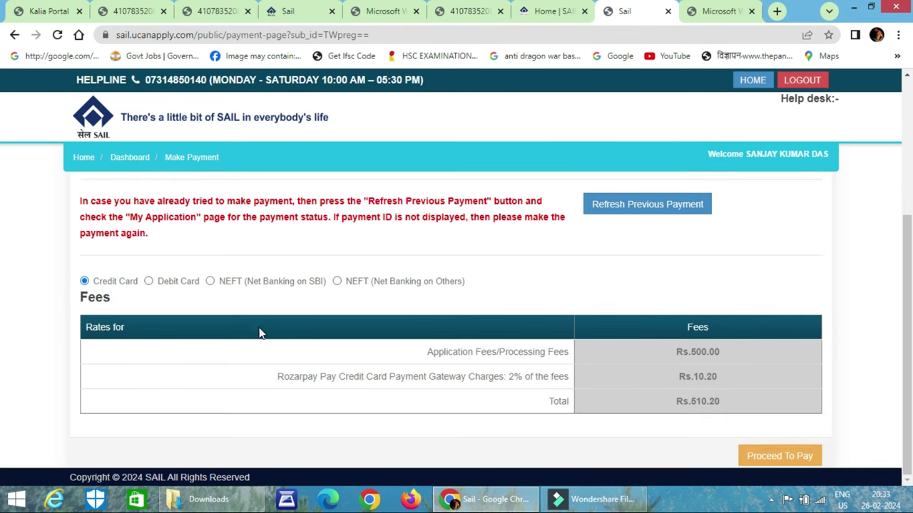
click(787, 459)
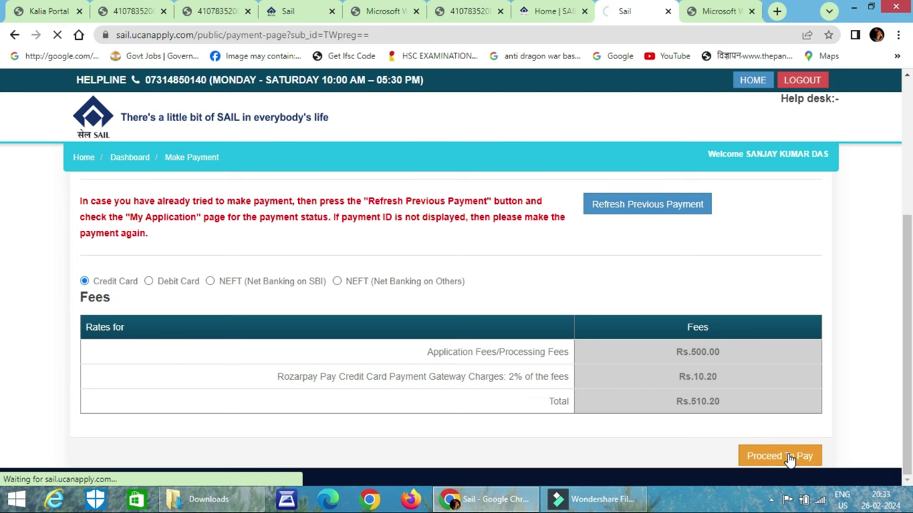
Submit the application with Pay Now and choose to pay using a new card
scroll(399, 299, down, 2)
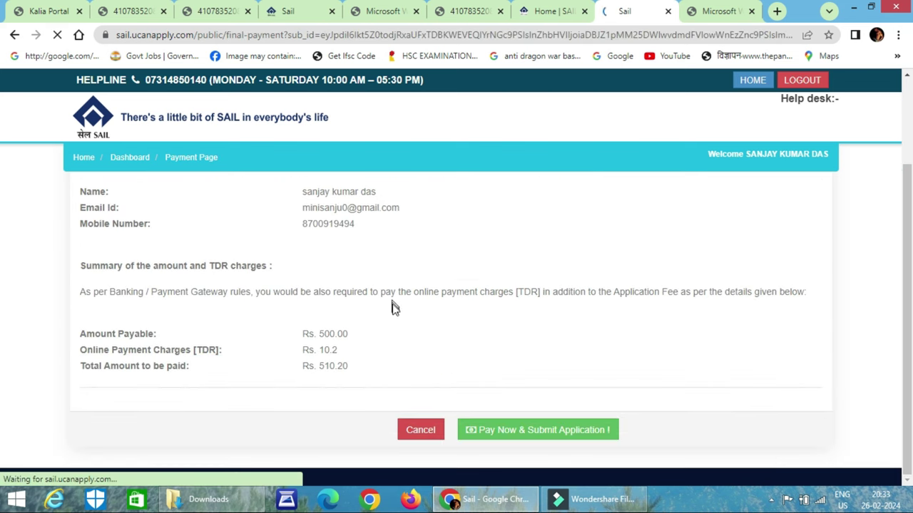
click(544, 431)
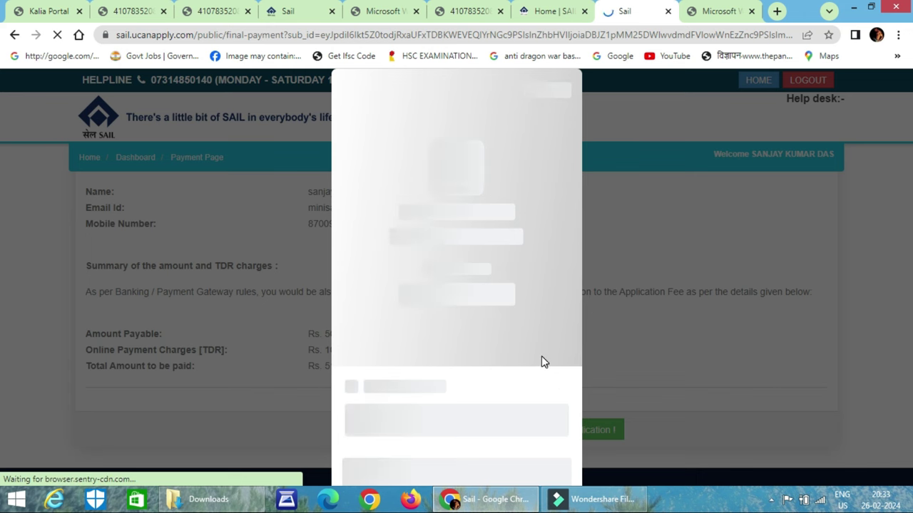
click(444, 175)
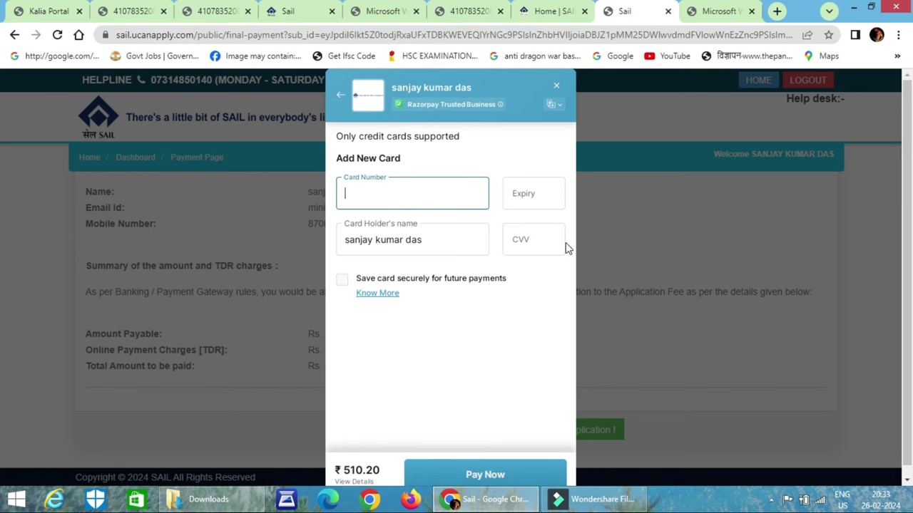
Delete the card holder's name on the Razorpay form and start cancelling the payment
scroll(462, 423, down, 1)
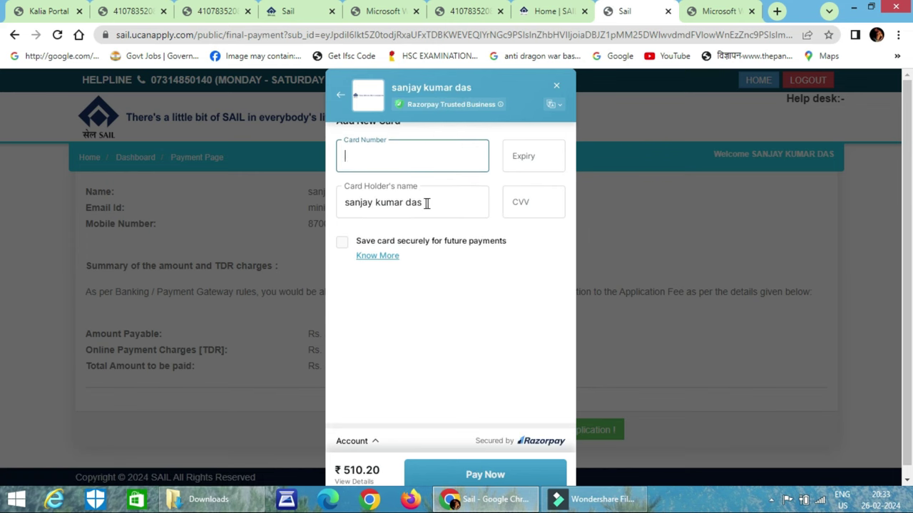
drag(434, 202, 338, 203)
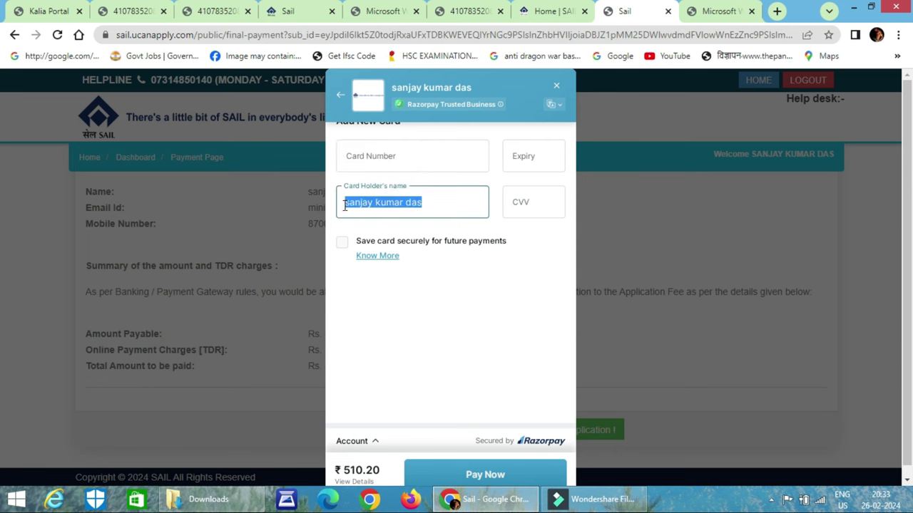
key(BackSpace)
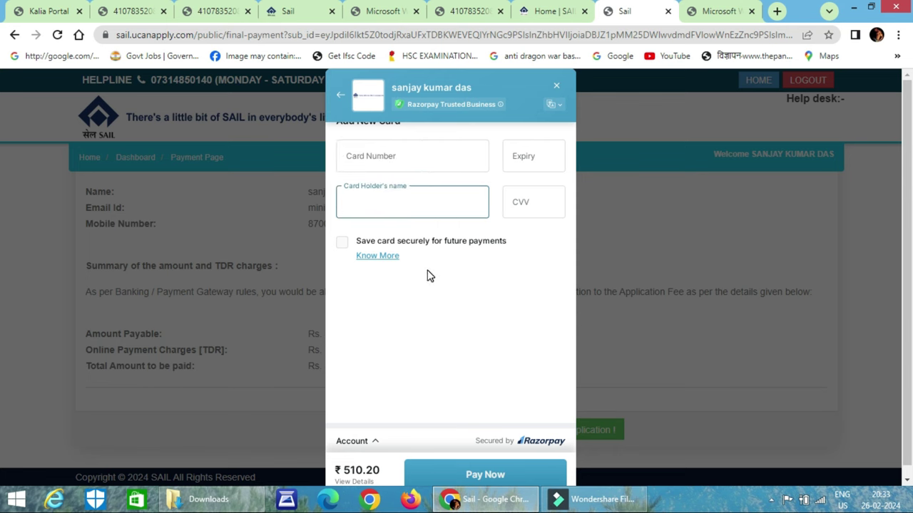
scroll(430, 276, down, 1)
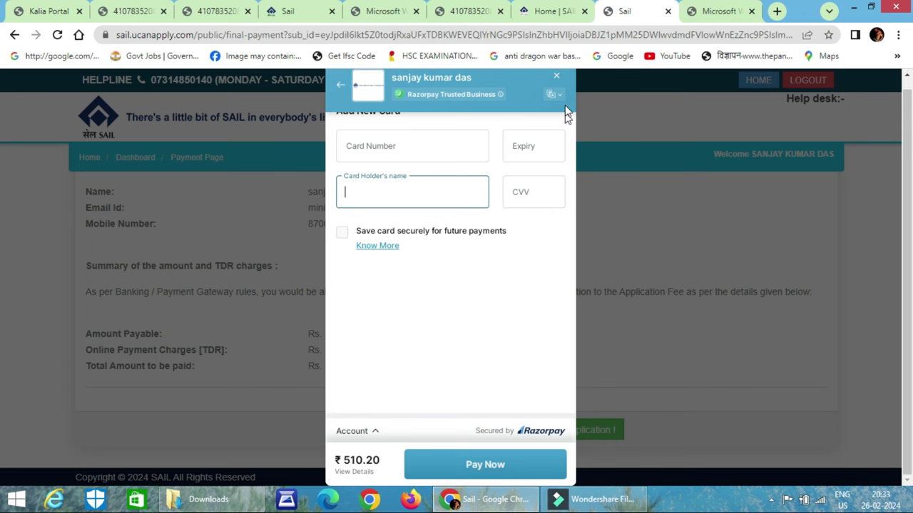
click(557, 77)
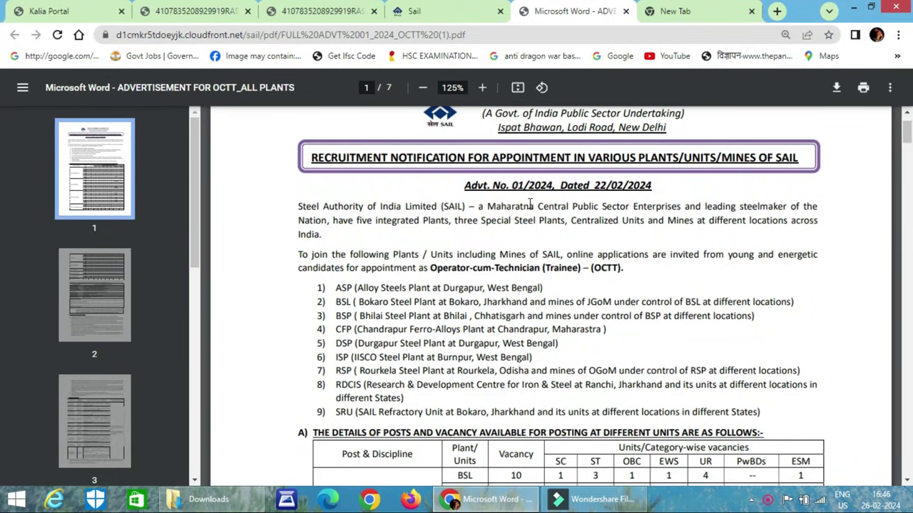
Highlight RSP Rourkela Steel Plant and the ASP-to-RDCIS entries in the plant list
scroll(531, 205, down, 1)
click(331, 306)
drag(331, 306, 495, 308)
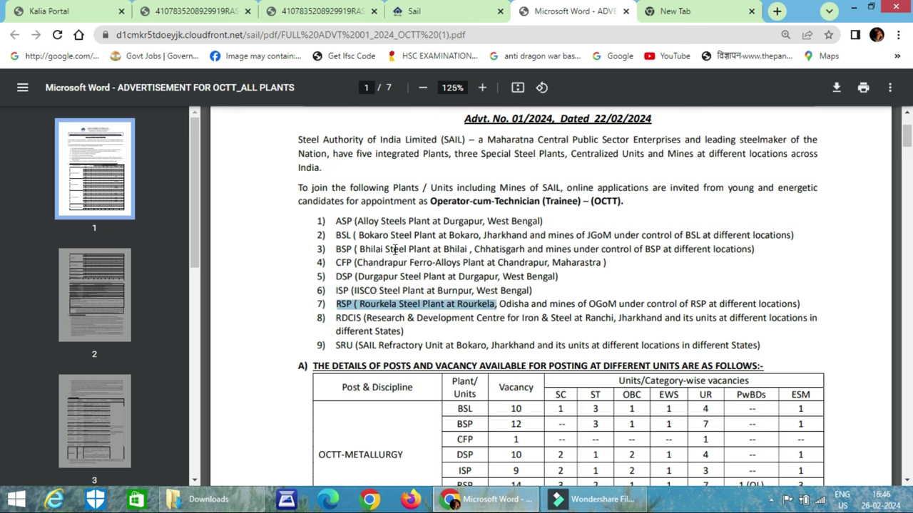
drag(334, 220, 368, 318)
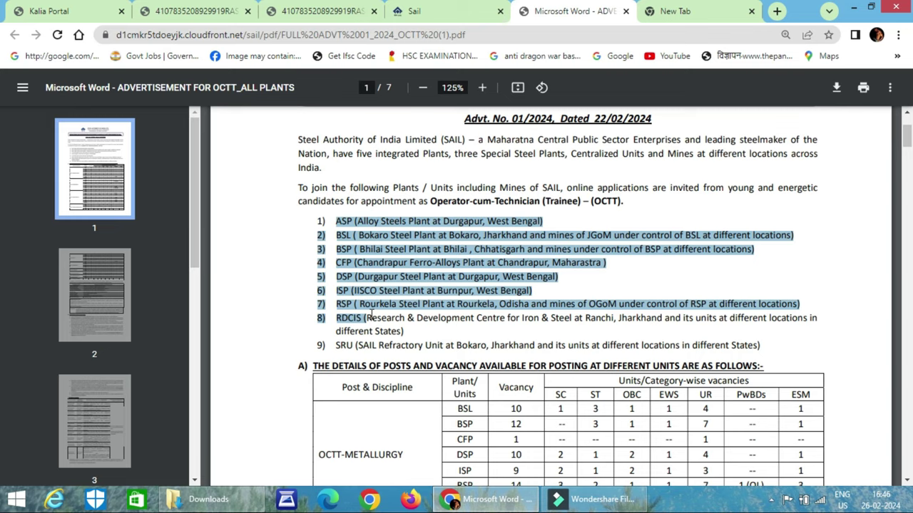
Highlight the RSP metallurgy vacancy of 14 and its OBC and EWS vacancies
scroll(371, 317, down, 3)
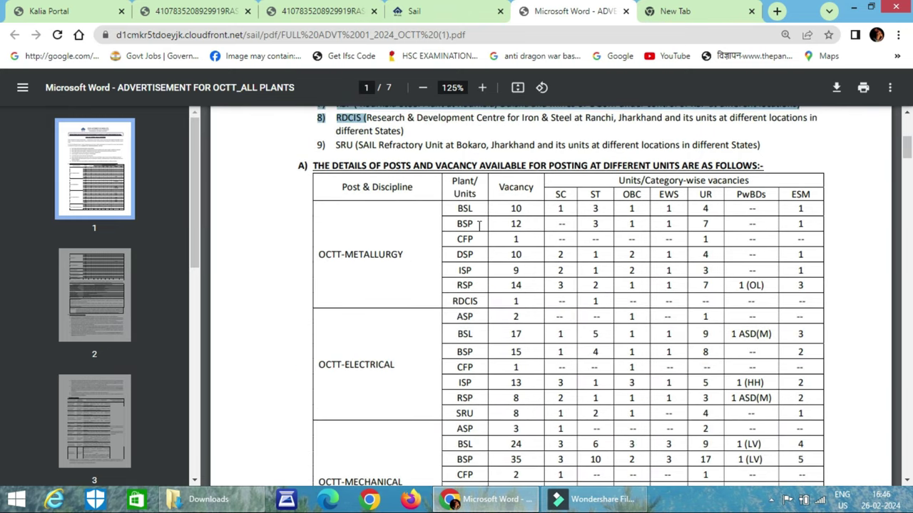
drag(453, 282, 521, 286)
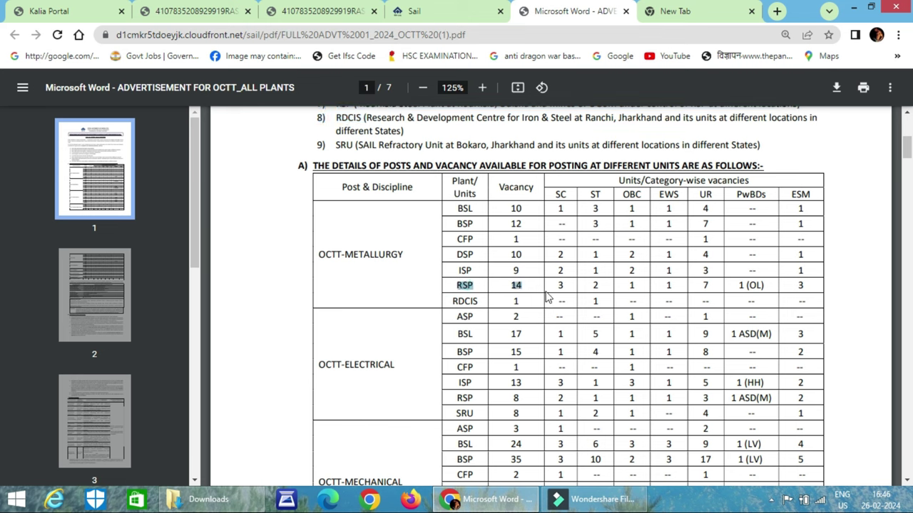
double_click(628, 283)
double_click(668, 285)
scroll(642, 278, down, 3)
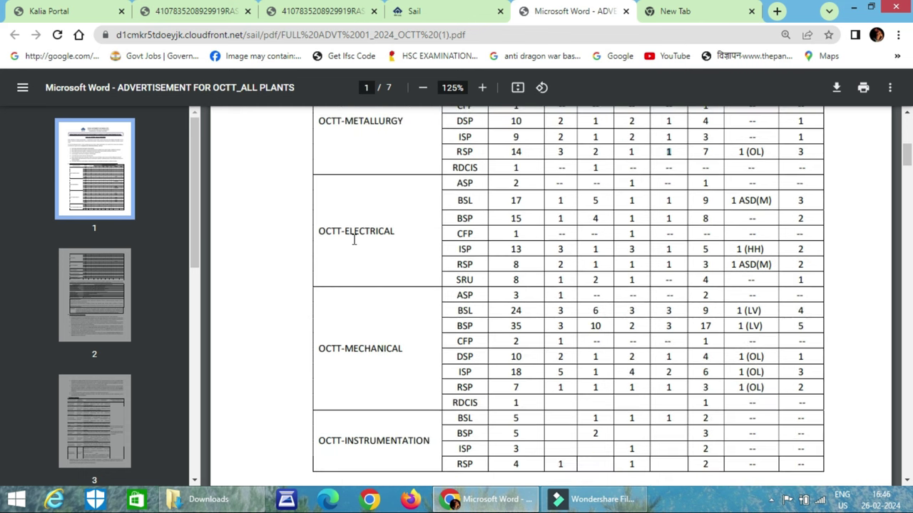
Highlight RSP among the OCTT-Electrical rows, then the ASP and BSL electrical vacancies
drag(454, 265, 480, 266)
scroll(563, 271, up, 2)
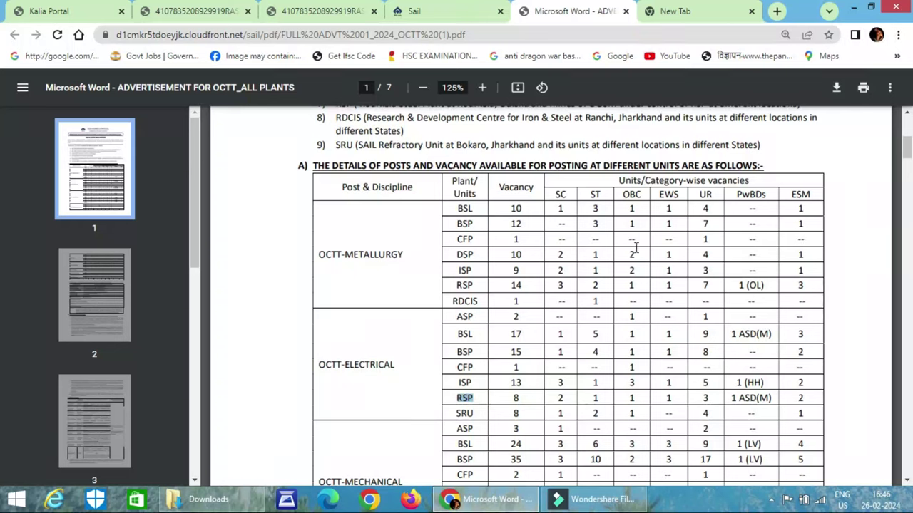
drag(457, 326, 594, 349)
scroll(594, 341, down, 10)
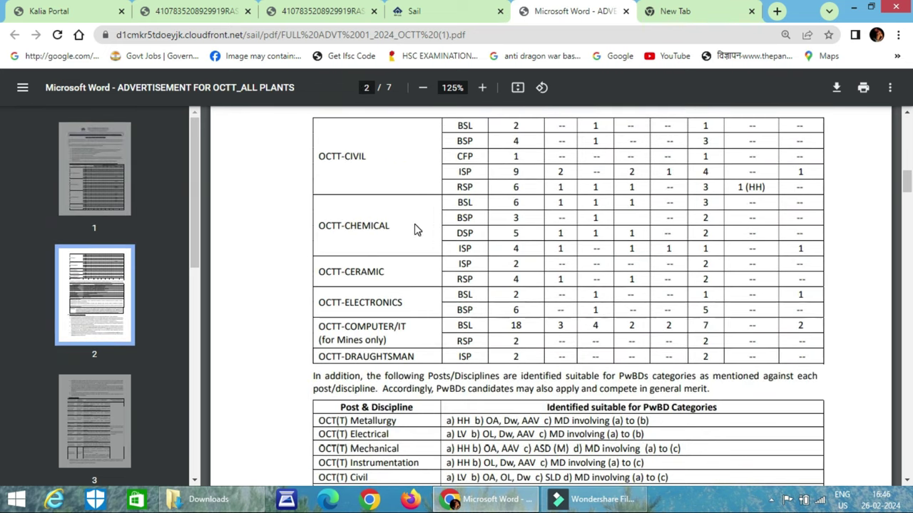
Highlight RSP under OCTT-Ceramic, then the RSP, RDCIS and Durgapur plant list entries
click(459, 280)
drag(460, 281, 481, 284)
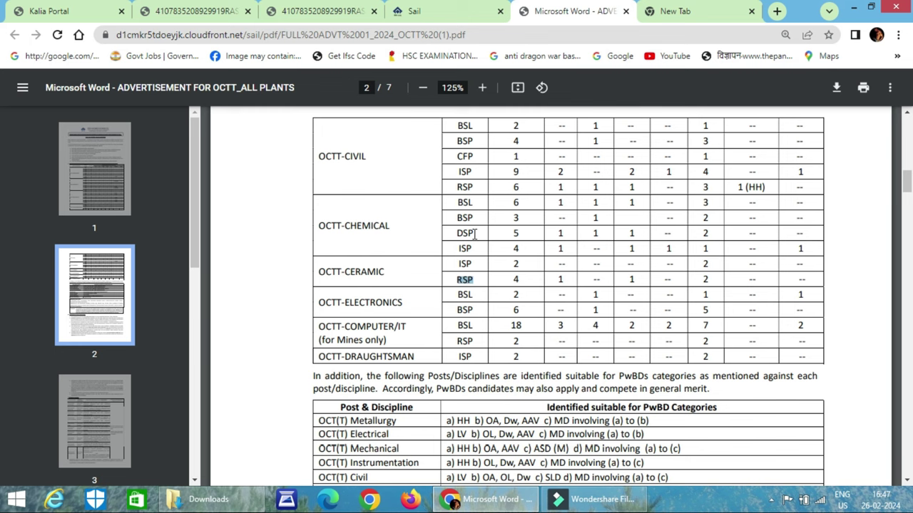
scroll(475, 233, up, 15)
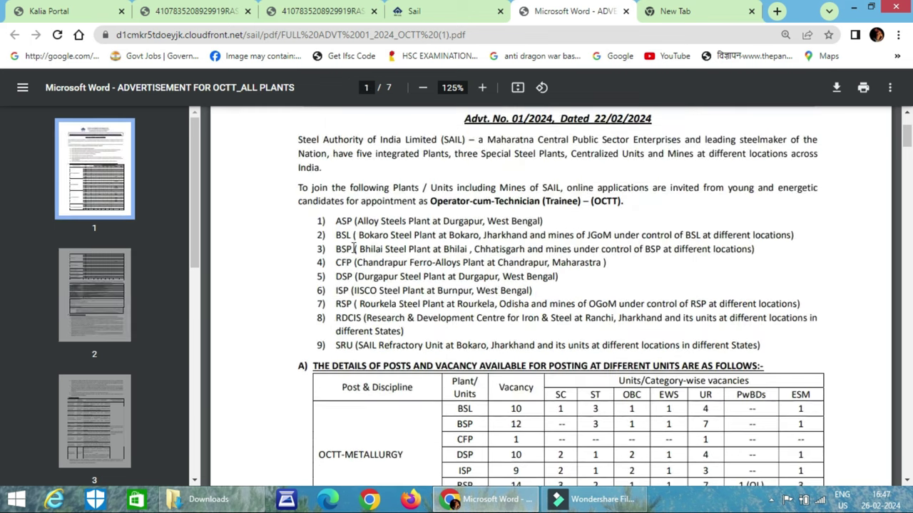
drag(336, 305, 477, 318)
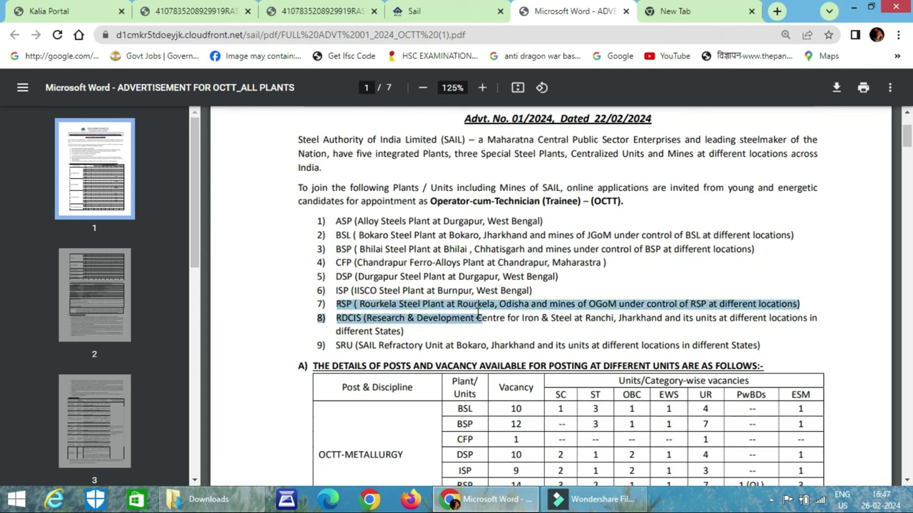
drag(332, 279, 444, 279)
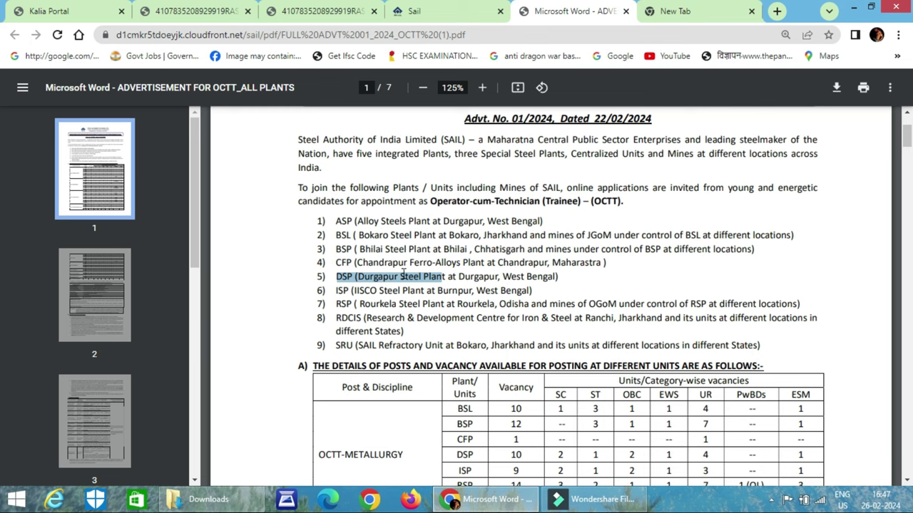
Scroll down through pages 2–3 to the Eligibility Criteria table
scroll(437, 280, down, 20)
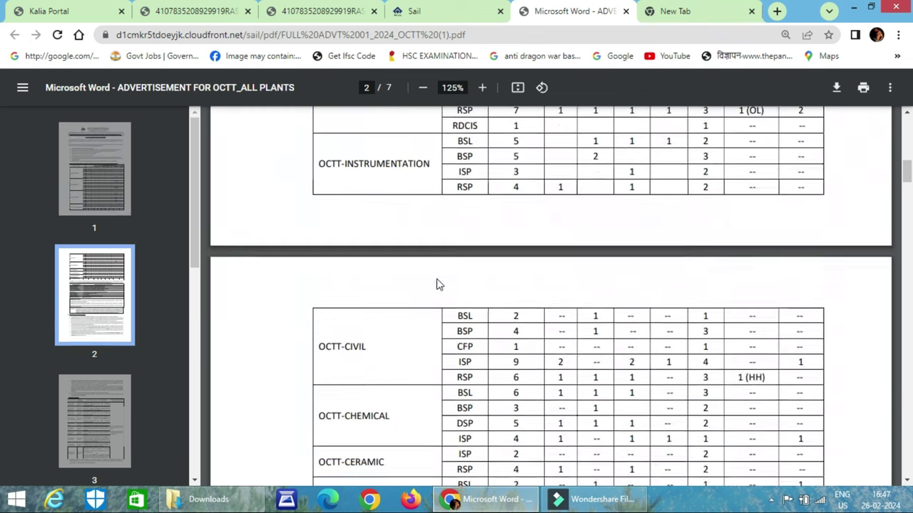
scroll(437, 280, down, 1)
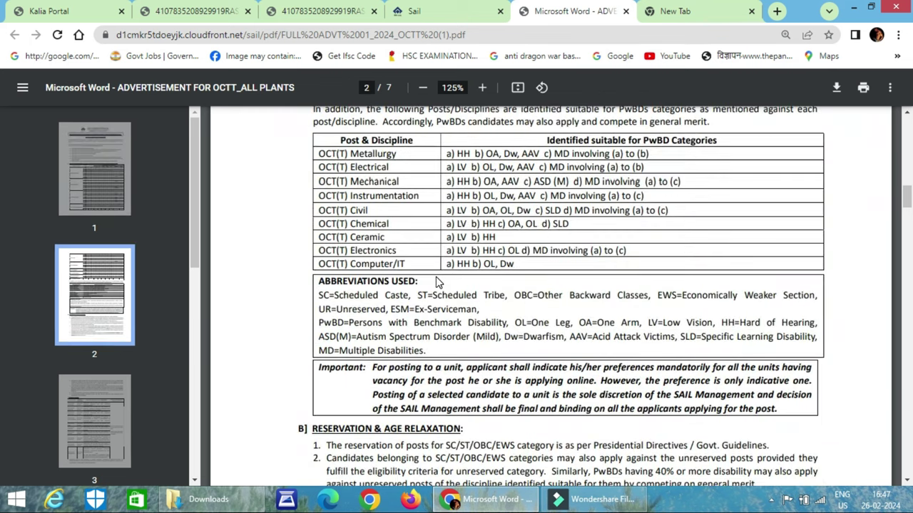
scroll(430, 261, down, 11)
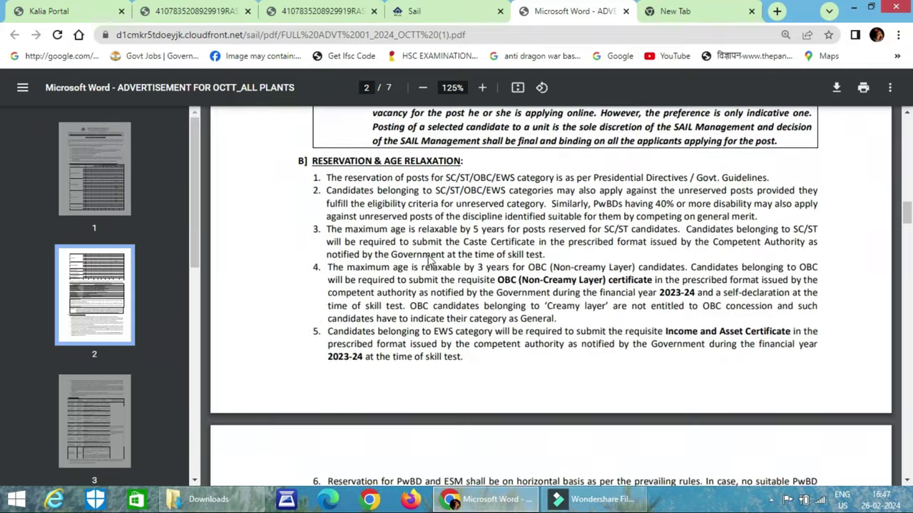
scroll(430, 261, down, 4)
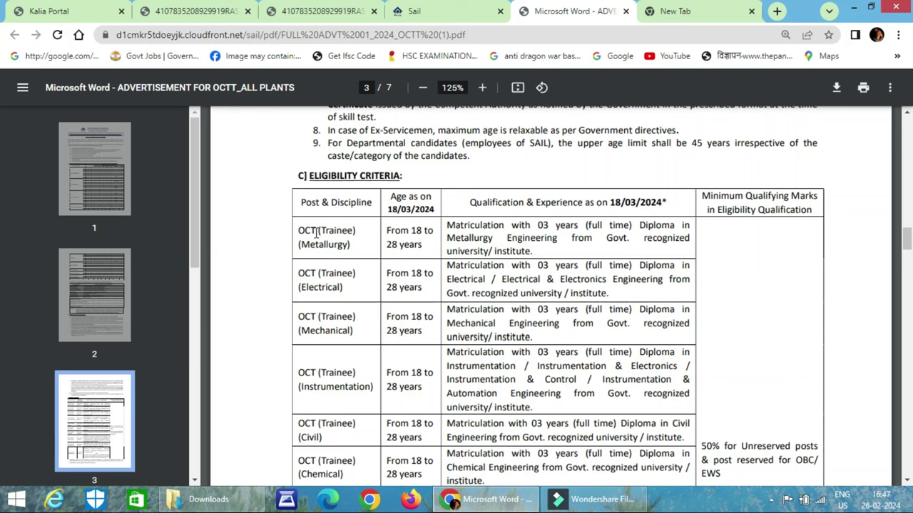
Highlight the 18–28 years age limit and the Metallurgy and Electrical qualification wording
click(391, 234)
drag(392, 233, 426, 246)
drag(474, 227, 654, 227)
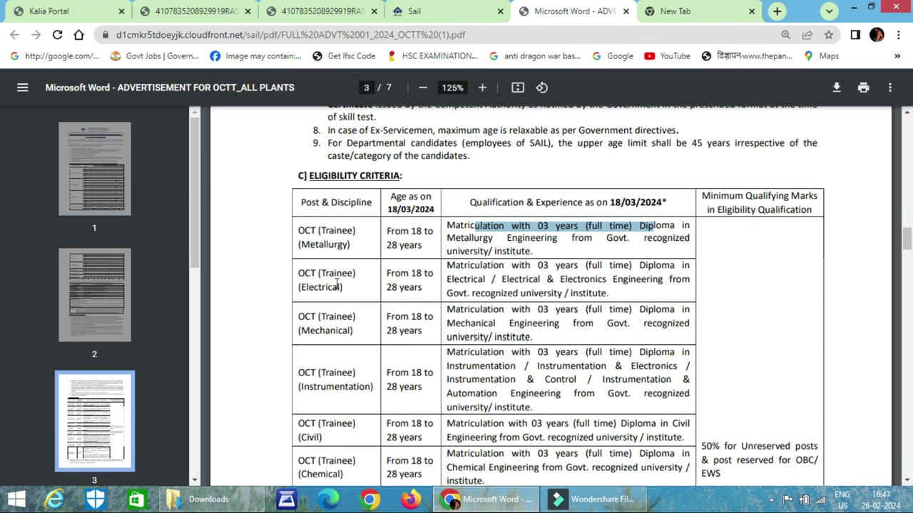
scroll(332, 282, down, 1)
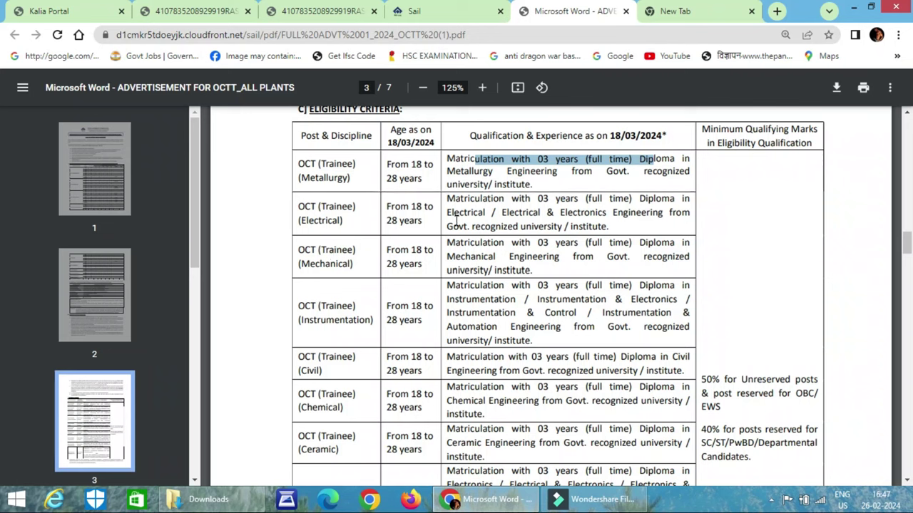
drag(448, 199, 585, 201)
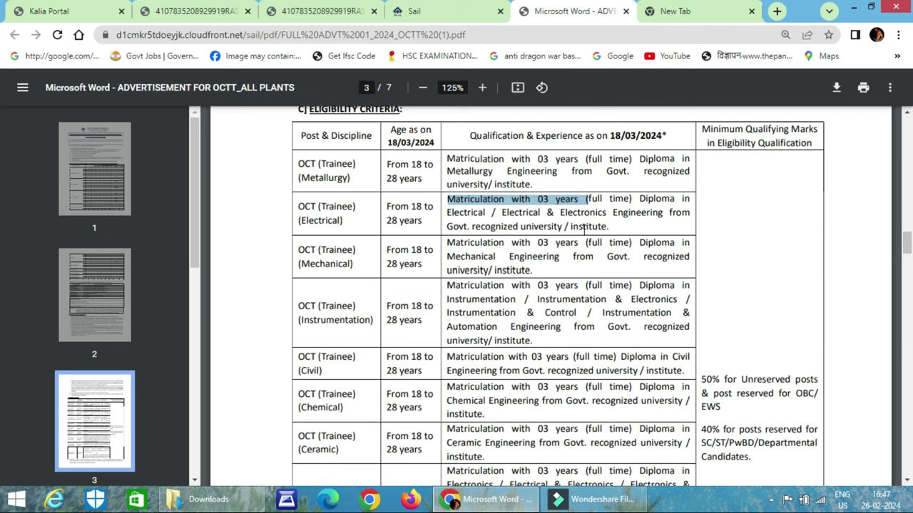
Highlight Electrical & Electronics and Telecommunication in the Electronics qualification
scroll(422, 263, down, 2)
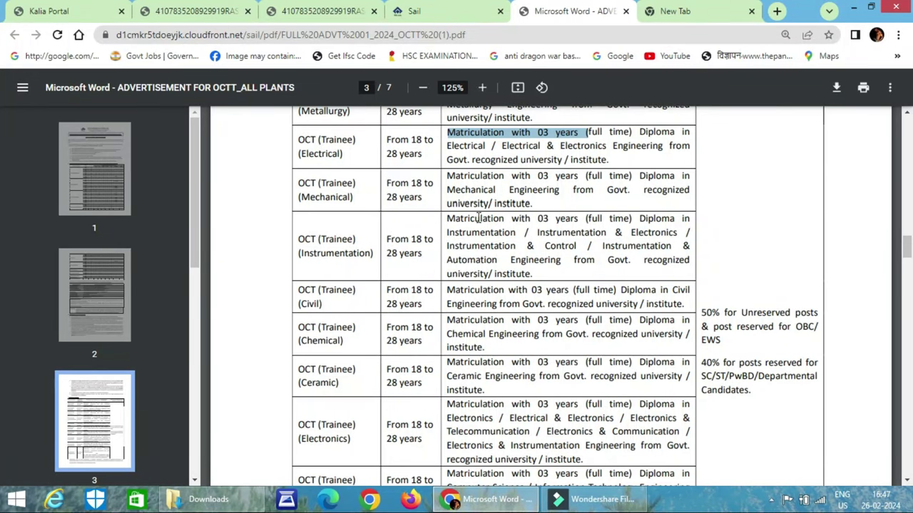
scroll(478, 218, down, 2)
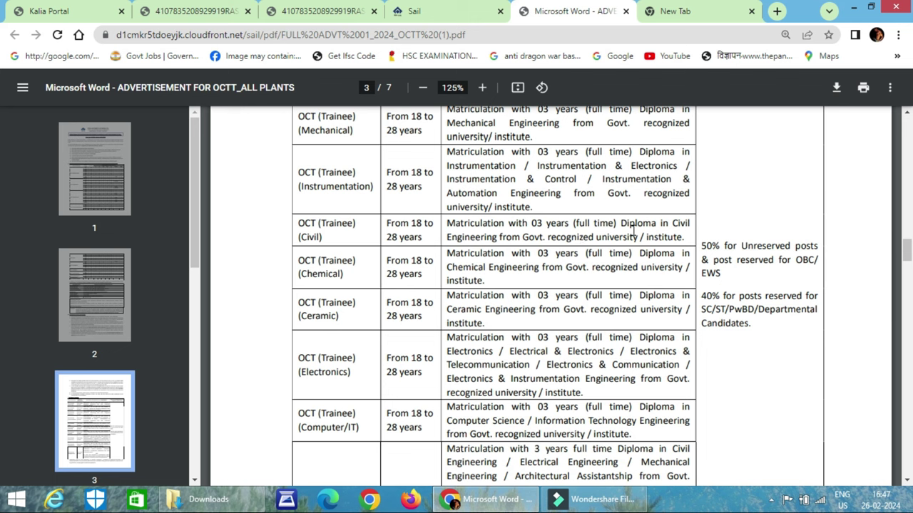
scroll(539, 278, down, 1)
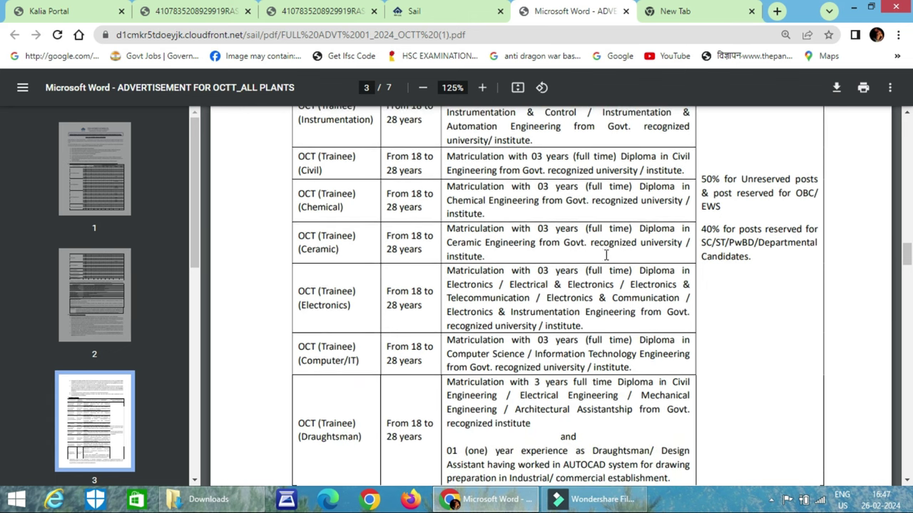
scroll(600, 301, down, 2)
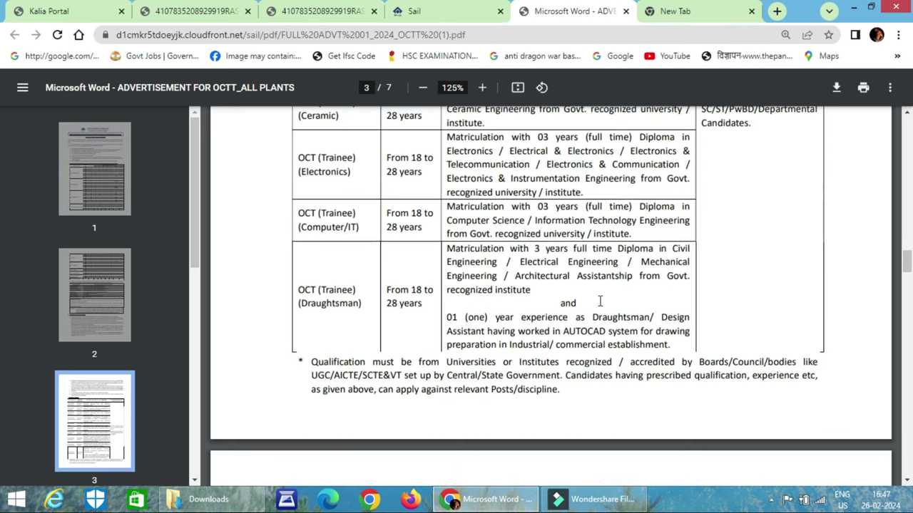
drag(509, 151, 656, 148)
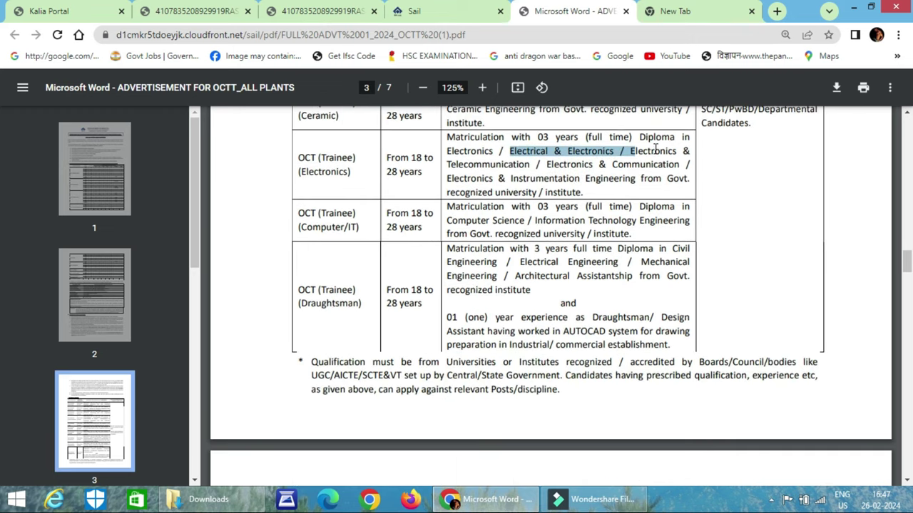
double_click(450, 164)
click(460, 180)
drag(455, 179, 614, 179)
Scroll to page 4's Emoluments & Other Benefits and Mode of Selection sections
scroll(481, 221, down, 1)
scroll(307, 318, down, 4)
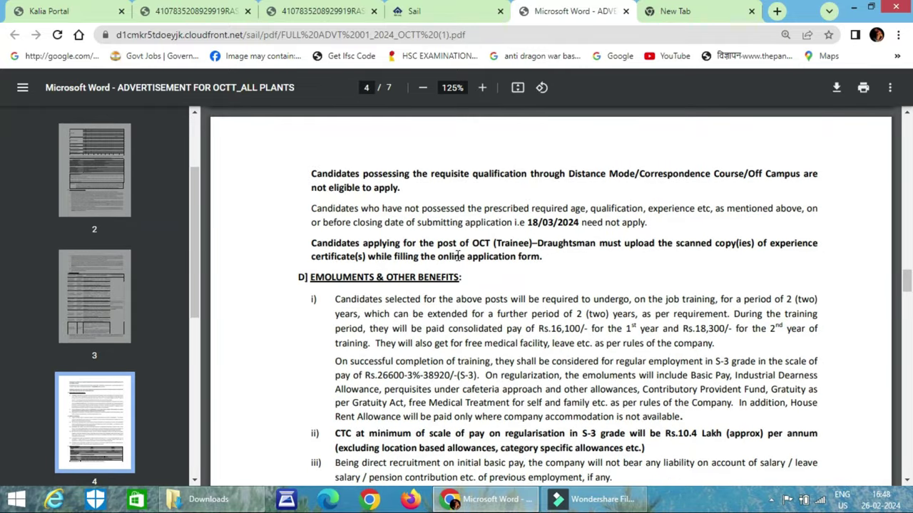
scroll(462, 253, up, 1)
scroll(460, 253, down, 6)
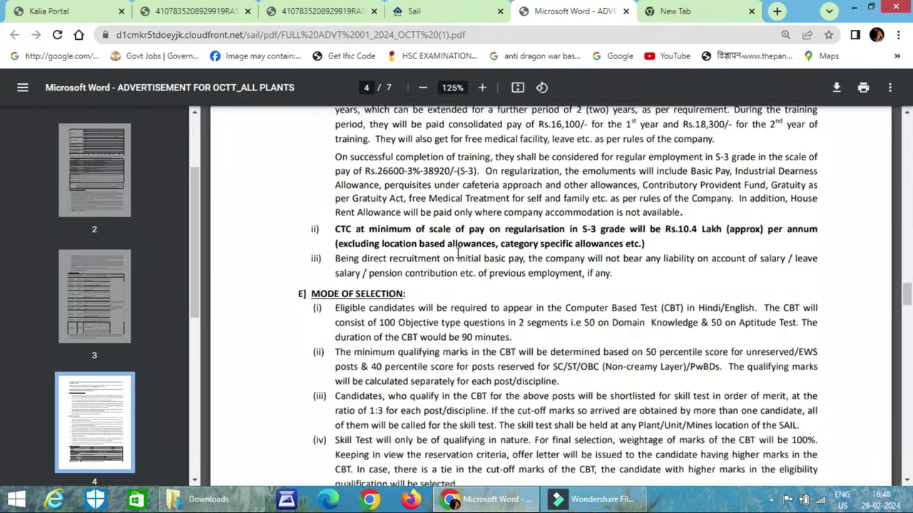